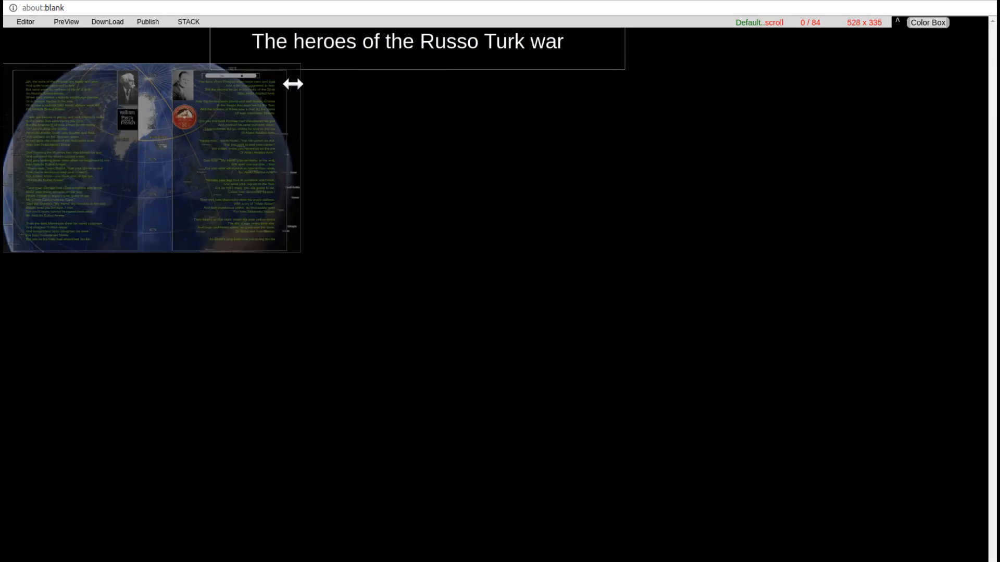
- Move the title frame "The heroes of the Russo Turk war" below the globe frame and shrink it to about 368 x 37
drag(219, 31, 71, 336)
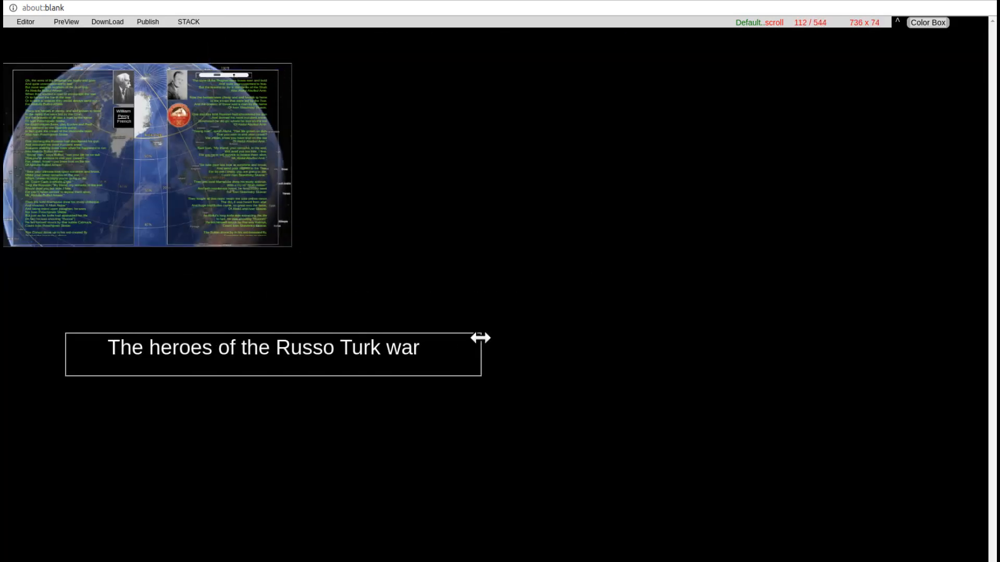
drag(478, 339, 271, 347)
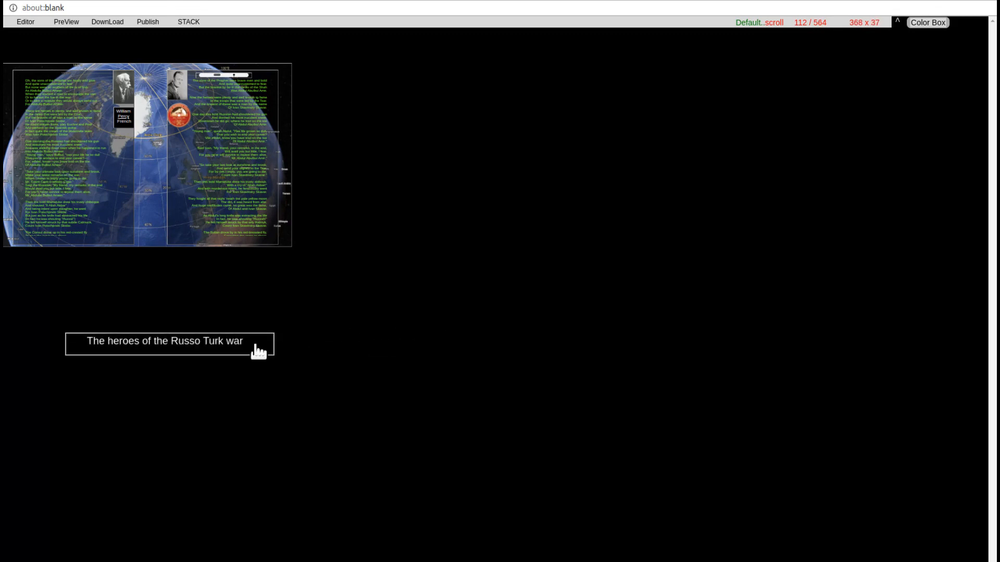
right_click(259, 352)
click(276, 339)
- Set the page's background color to white
right_click(721, 170)
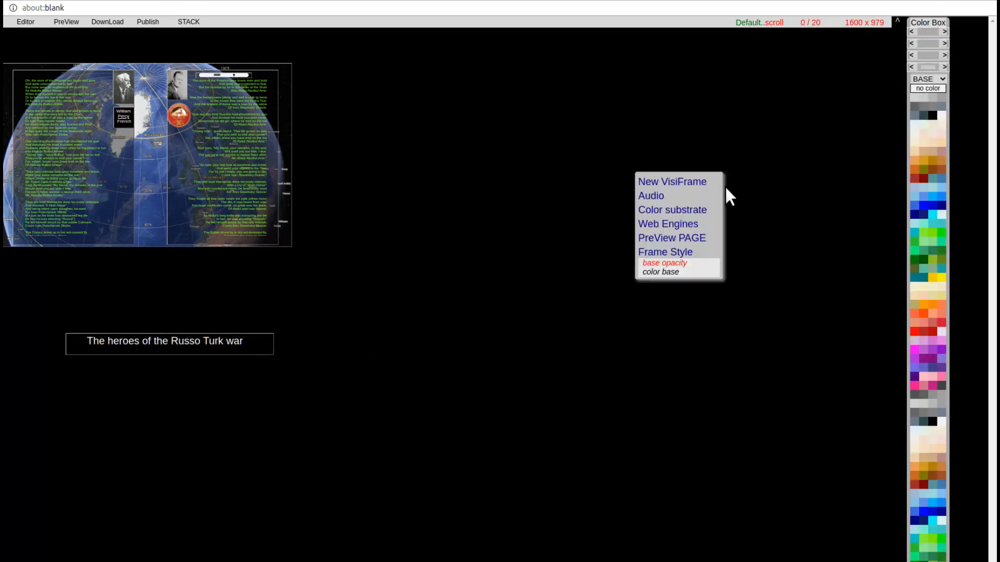
click(944, 116)
- Add a new frame on the empty page with the text "The heroes were many and well known to fame in the troops that were lead by the Tsar."
right_click(447, 177)
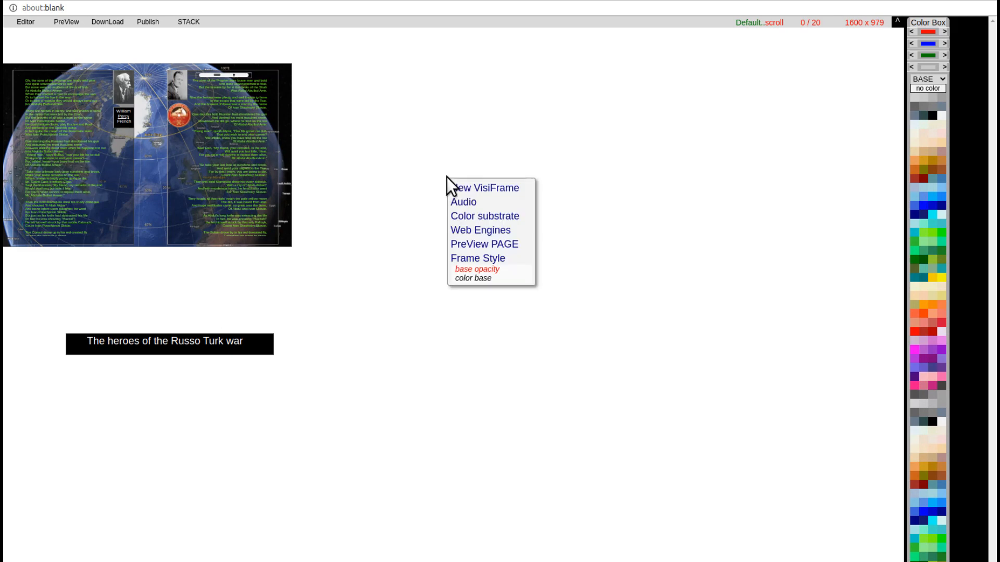
click(480, 188)
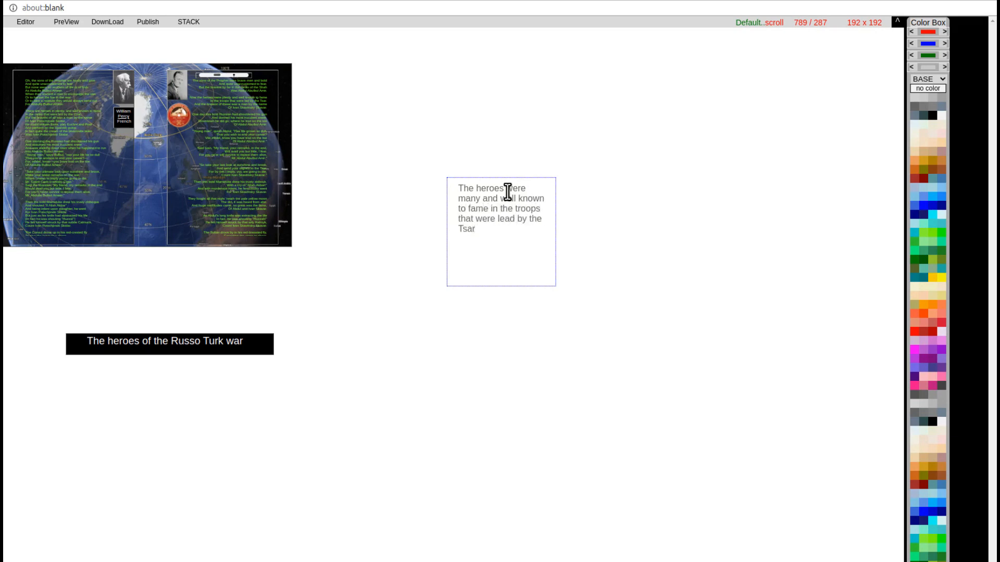
text(.)
- Color the new frame's text black and enlarge the frame to about 432 x 353
right_click(528, 236)
click(498, 384)
click(934, 104)
drag(555, 284, 557, 261)
drag(550, 205, 694, 218)
- Give the text frame solid borders with a thickness of 3 px
right_click(565, 335)
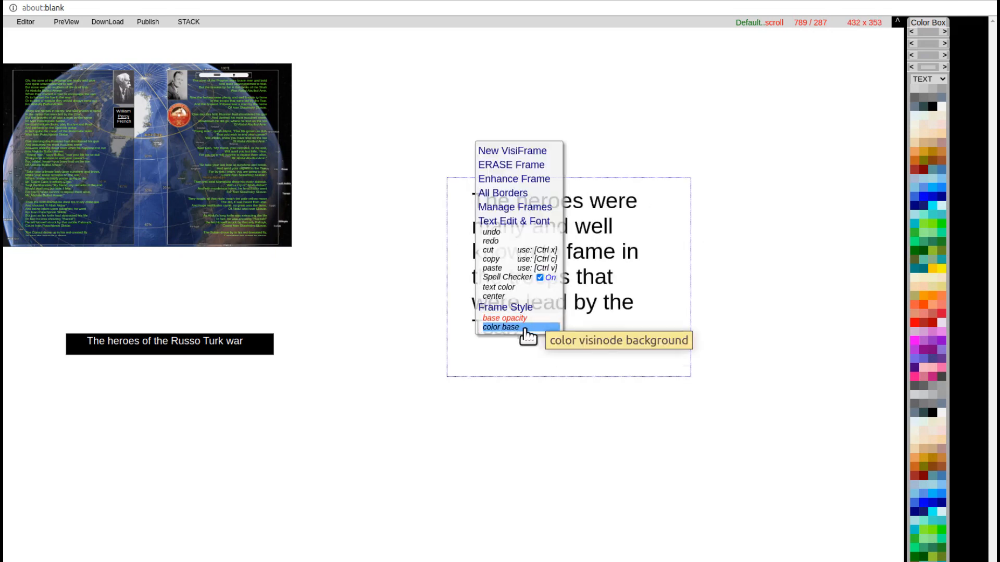
click(497, 193)
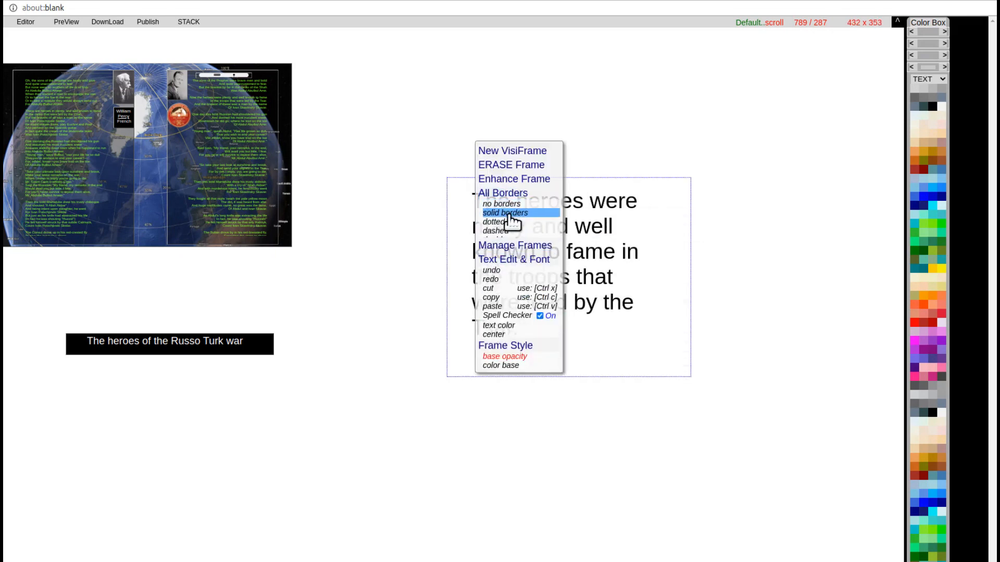
click(512, 214)
scroll(600, 307, down, 2)
scroll(597, 310, up, 6)
scroll(597, 309, down, 2)
scroll(597, 311, down, 3)
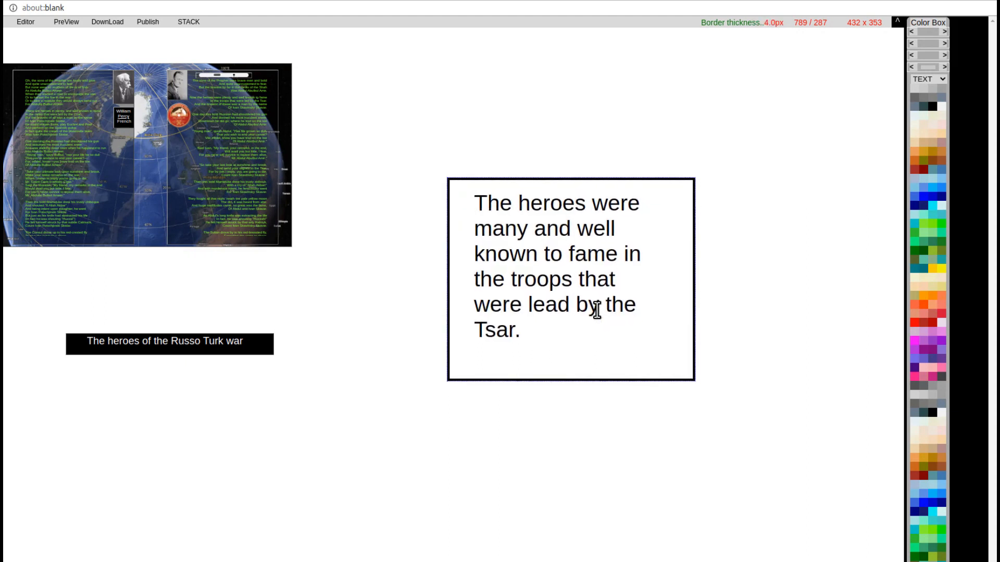
scroll(596, 310, up, 1)
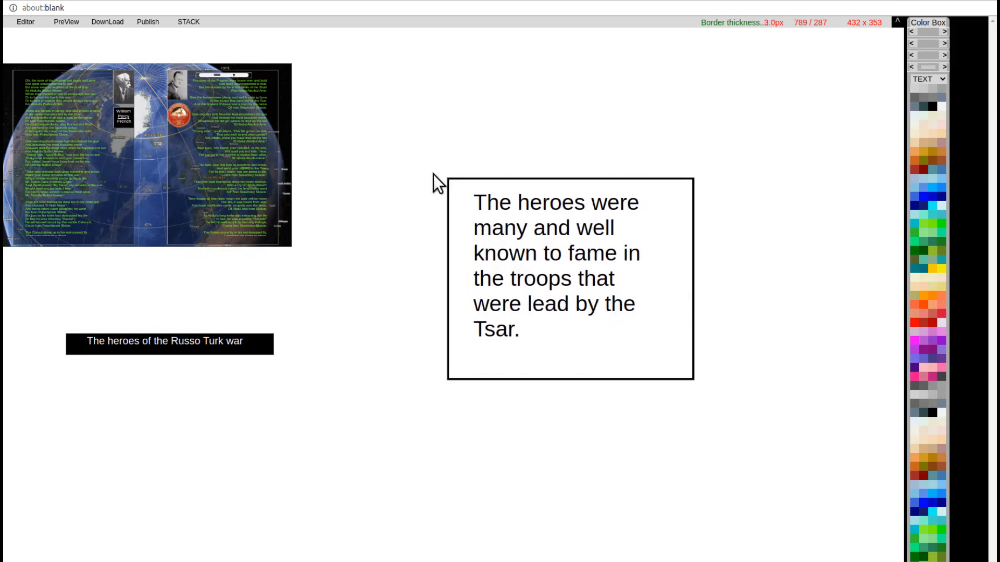
- Round the text frame's top-left and bottom-right corners with a 32 px radius
click(454, 192)
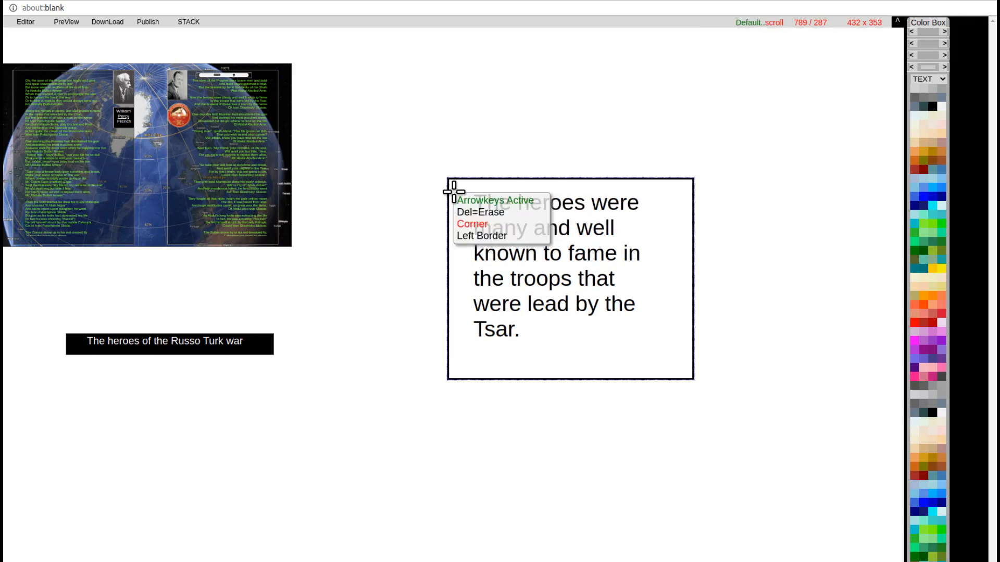
click(480, 224)
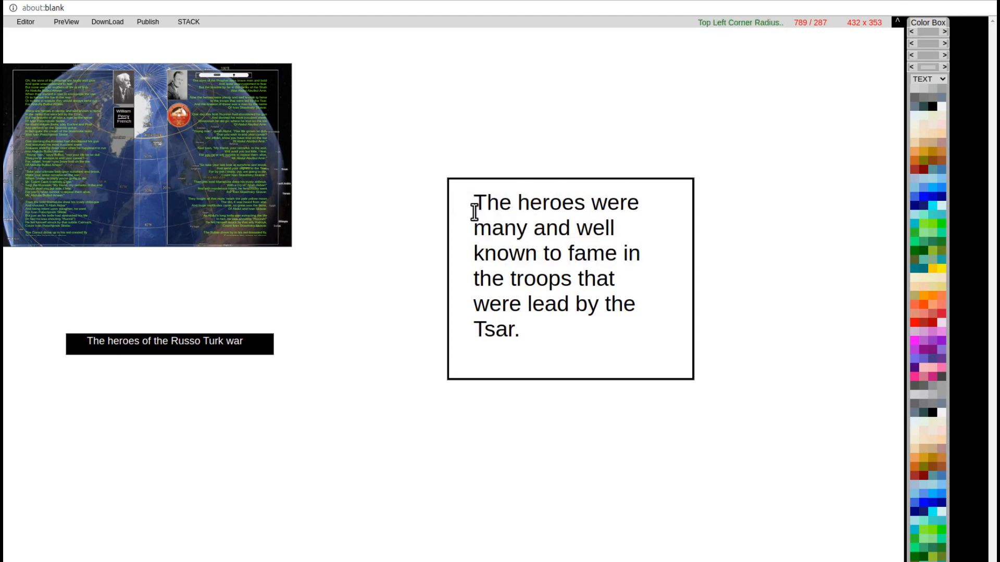
scroll(448, 186, up, 2)
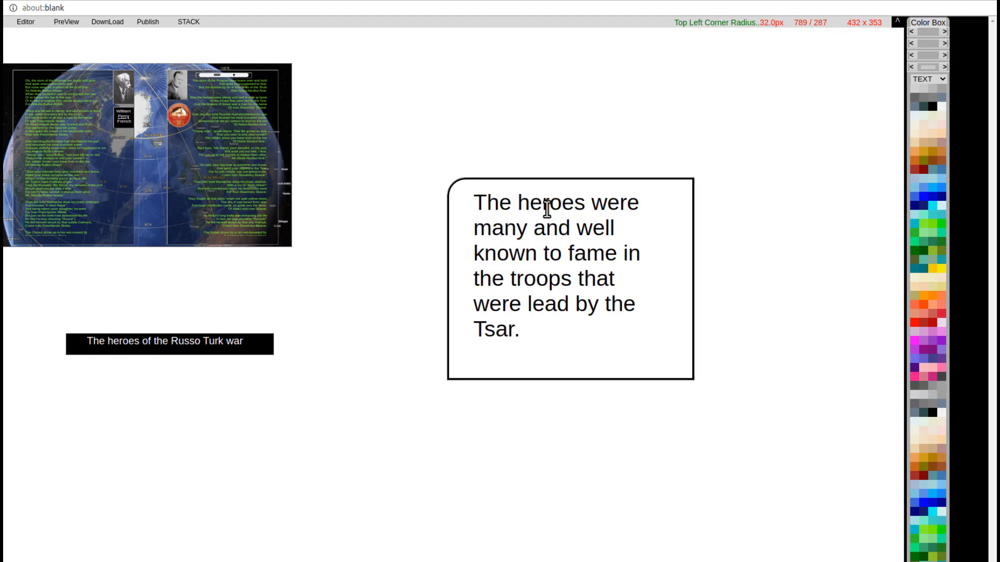
click(684, 370)
click(653, 351)
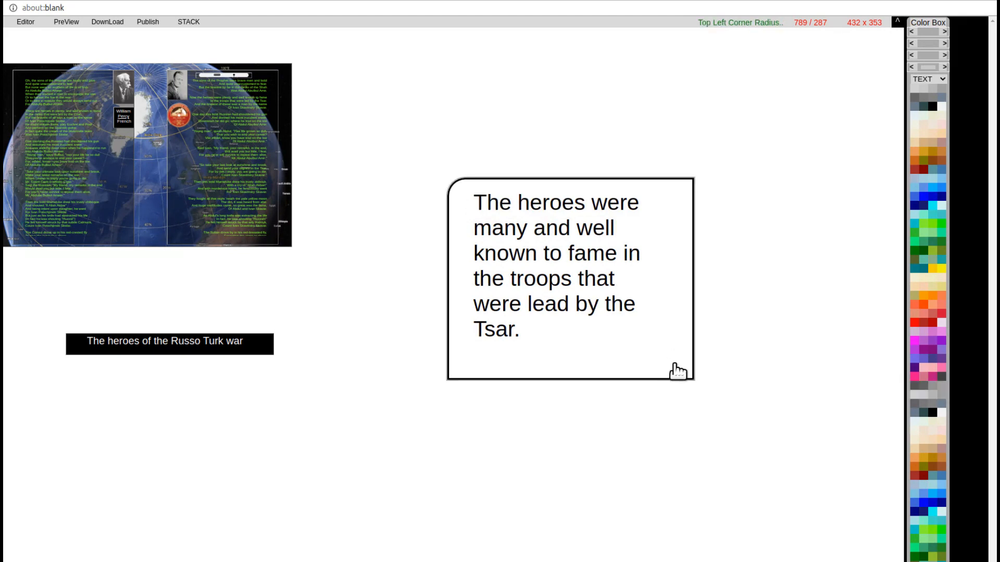
scroll(680, 372, up, 1)
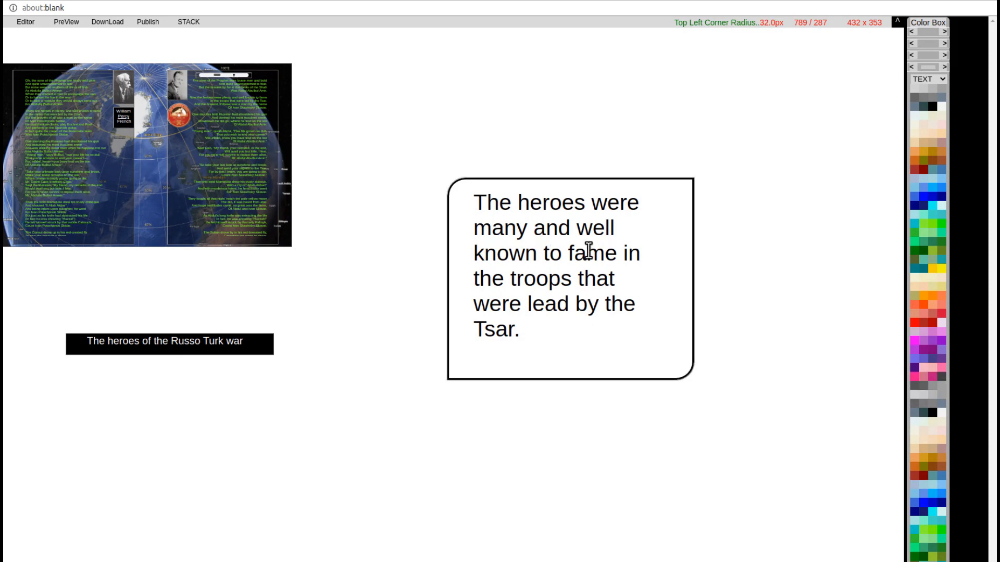
- Shrink the text frame together with its text to about 272 x 222
click(680, 183)
click(625, 218)
click(627, 257)
click(454, 373)
click(473, 402)
drag(692, 190, 603, 194)
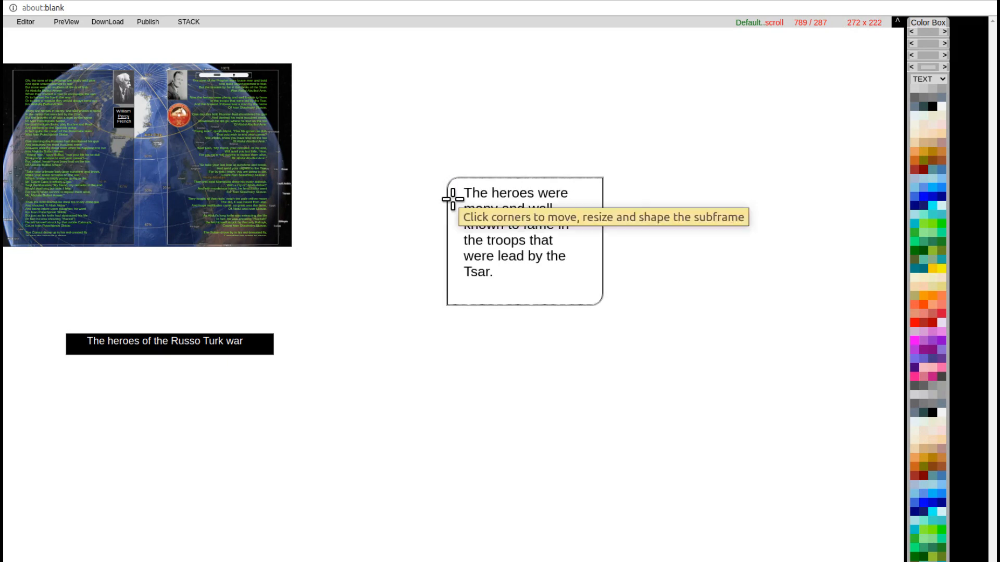
- Clone the text frame downward and shift the copy slightly lower, leaving a gap below the original
right_click(512, 225)
click(444, 278)
click(453, 291)
scroll(464, 328, down, 2)
scroll(465, 328, down, 3)
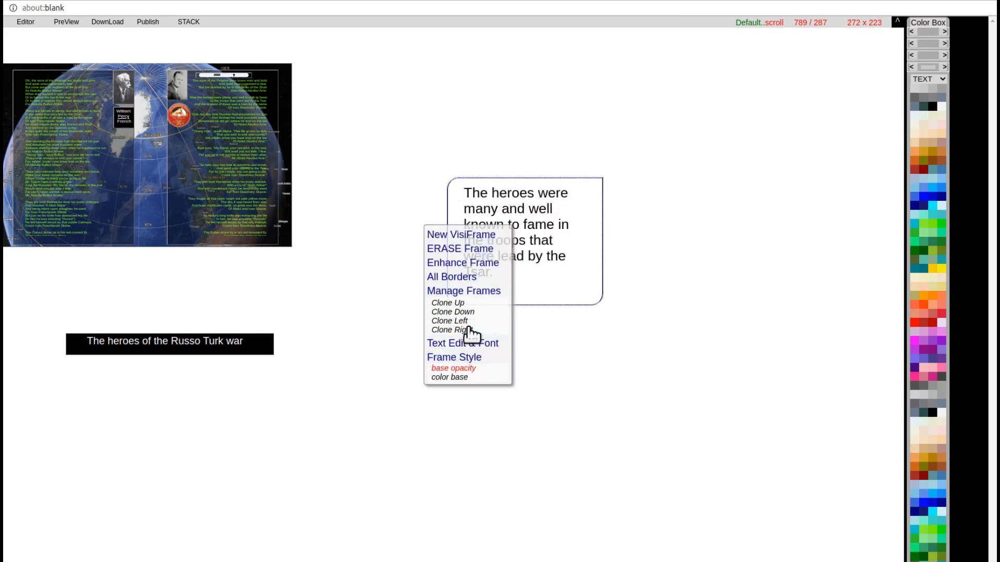
click(444, 312)
click(674, 345)
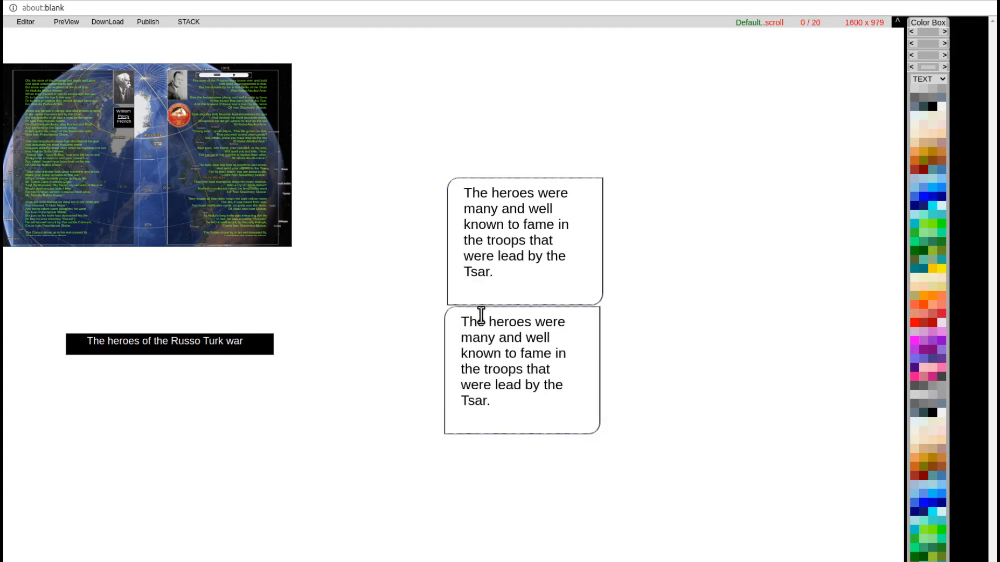
drag(454, 327, 451, 333)
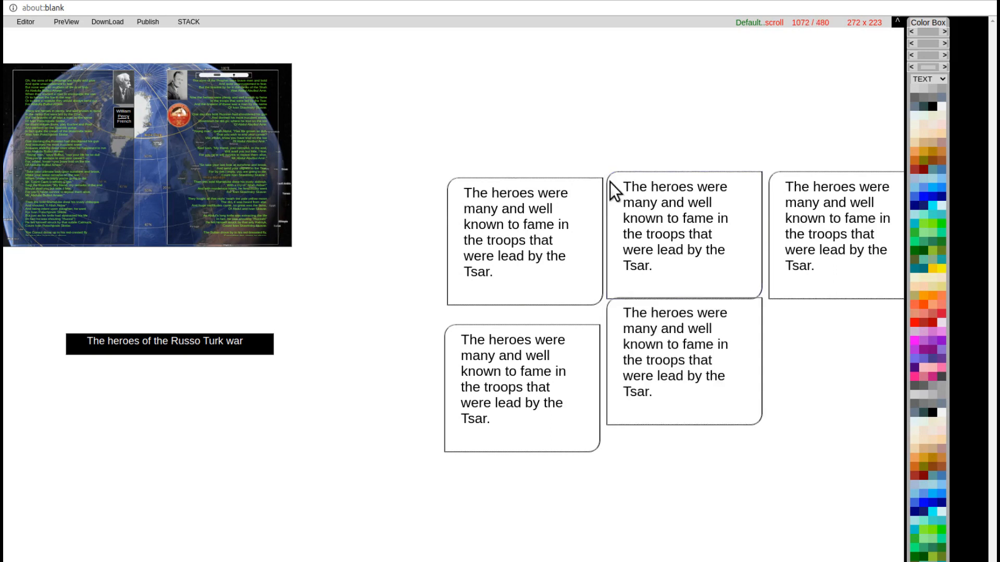
- Erase the five cloned text frames, keeping only the original one
right_click(669, 222)
click(636, 248)
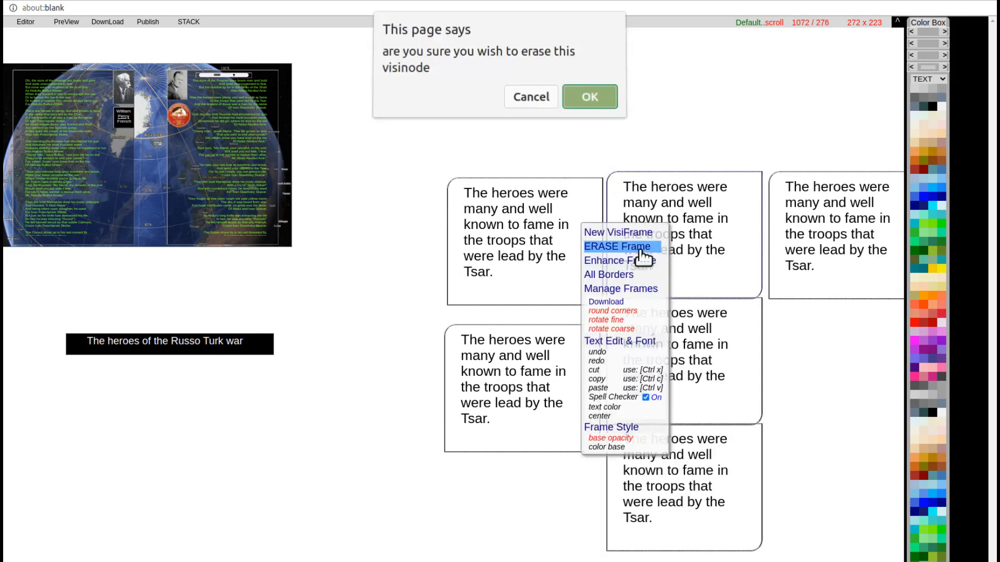
key(Return)
right_click(782, 225)
click(729, 249)
key(Return)
right_click(698, 333)
click(649, 126)
key(Return)
right_click(667, 456)
click(625, 250)
click(605, 105)
right_click(509, 355)
click(472, 149)
key(Return)
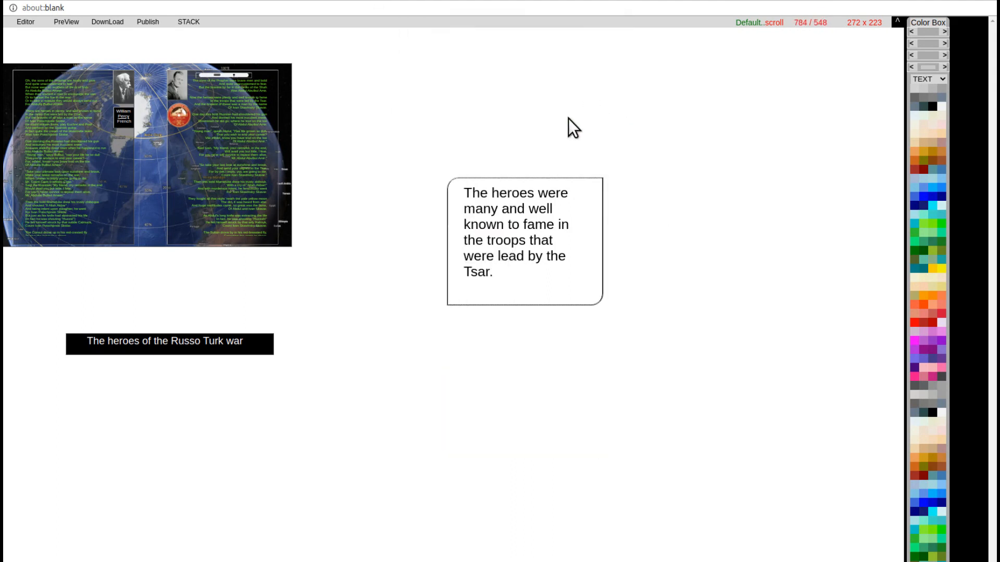
- Clone the portrait above the red record label on the globe frame to its right
right_click(177, 83)
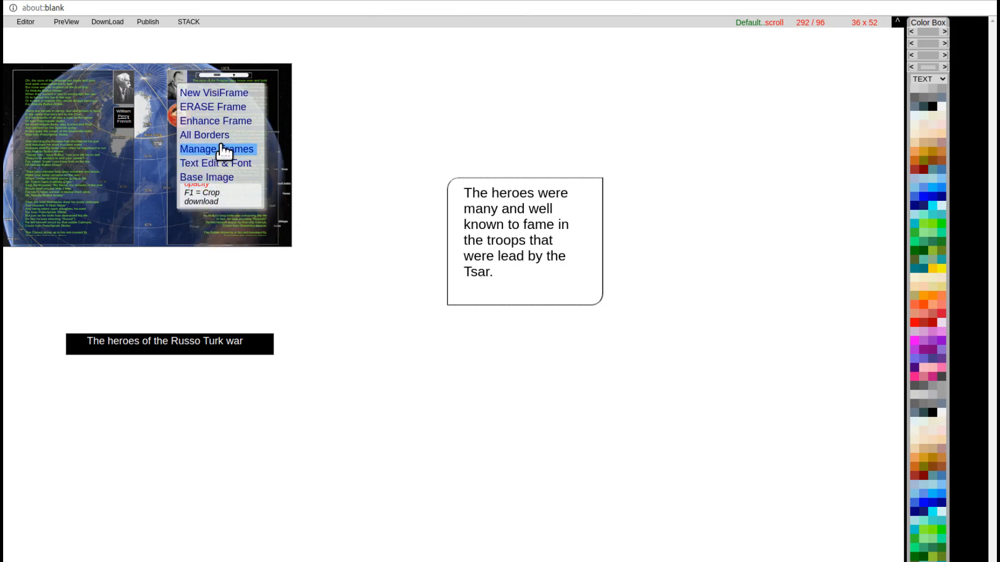
mouse_move(224, 151)
scroll(221, 168, down, 3)
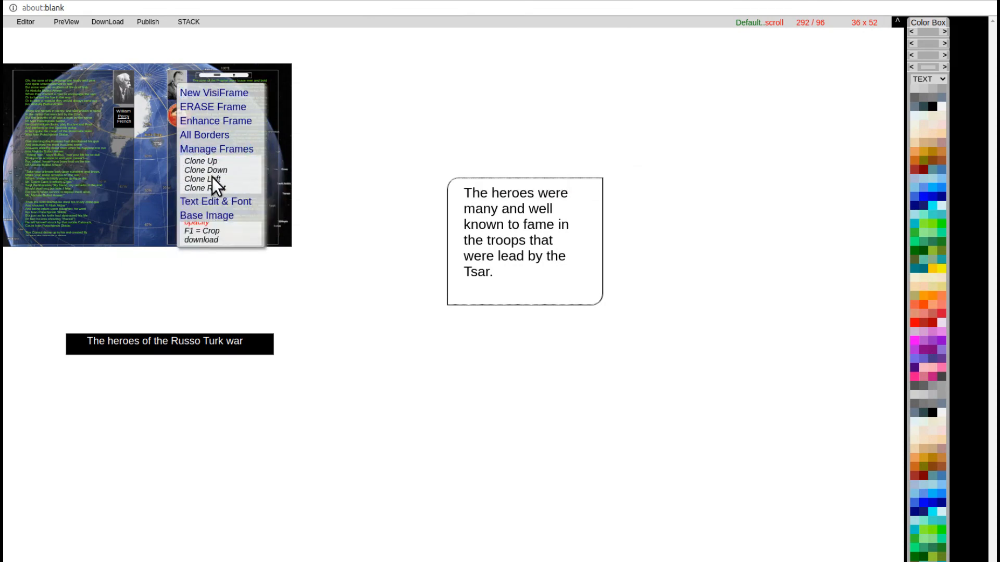
click(208, 181)
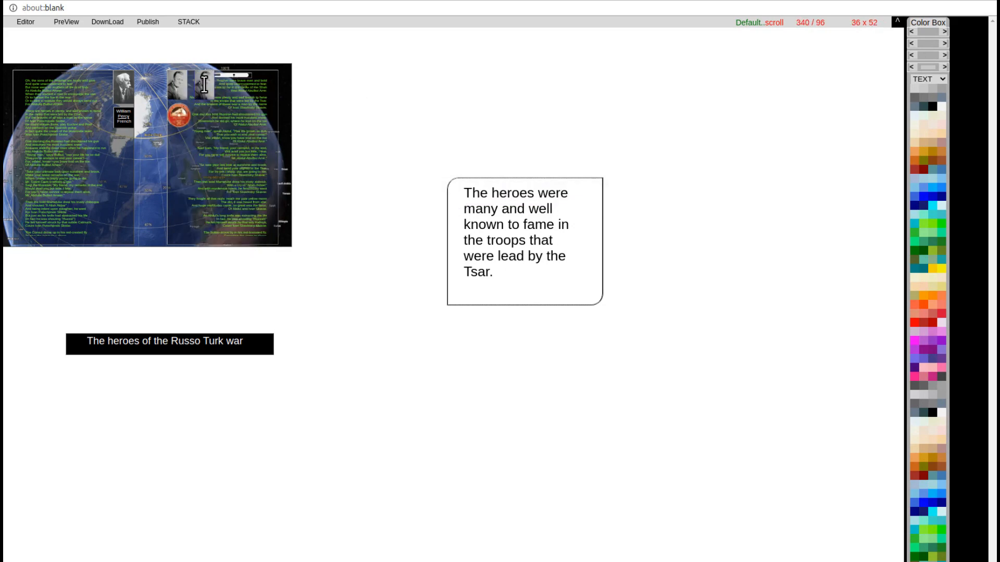
- Move the cloned portrait onto the empty page to the right of the text frame and enlarge it to about 365 x 530
mouse_move(205, 83)
mouse_down()
mouse_move(383, 123)
mouse_move(477, 107)
mouse_move(687, 114)
mouse_up()
drag(496, 112, 668, 86)
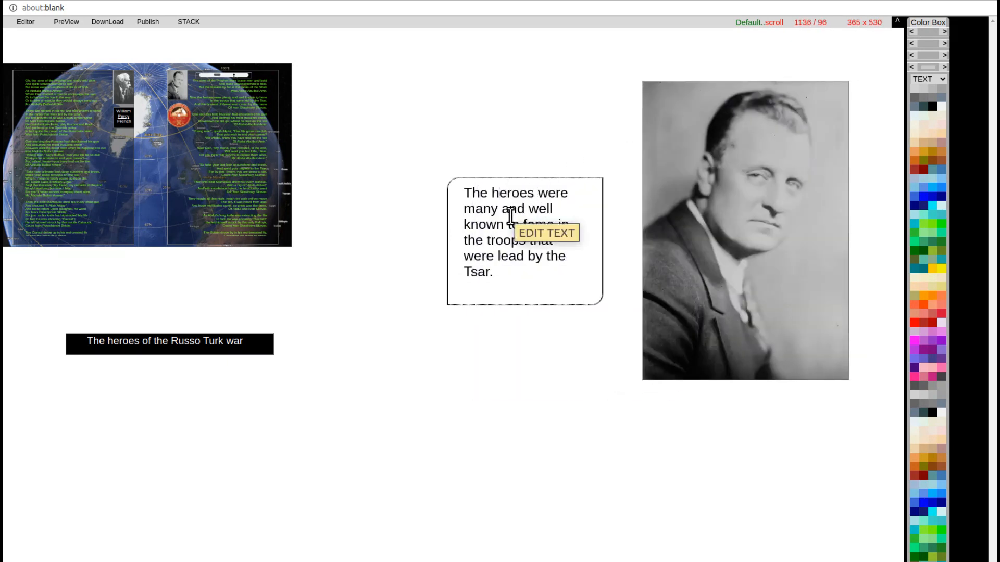
- Nest the text frame over the lower right of the large portrait, resized to about 240 x 195
click(456, 197)
drag(454, 197, 681, 142)
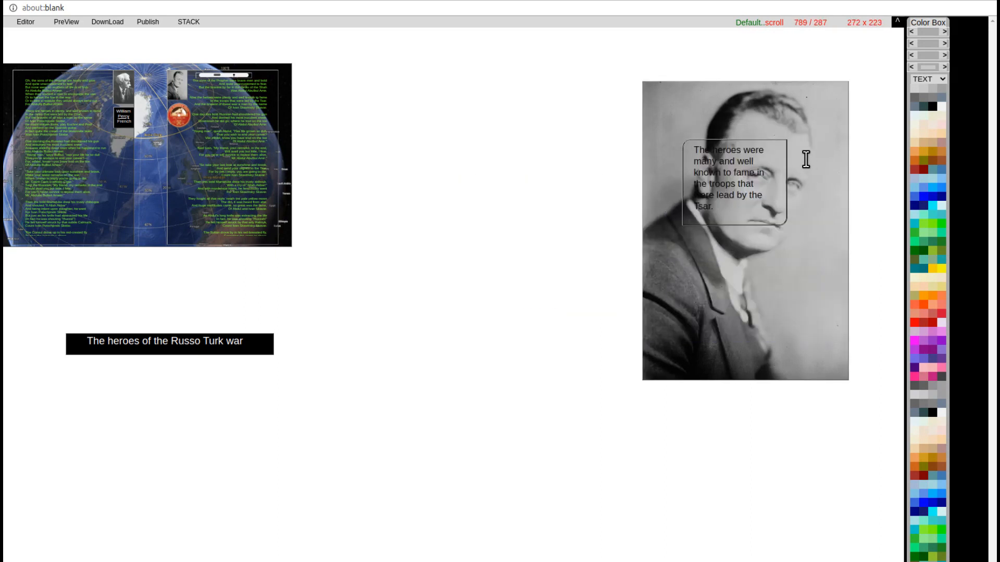
drag(789, 153, 826, 156)
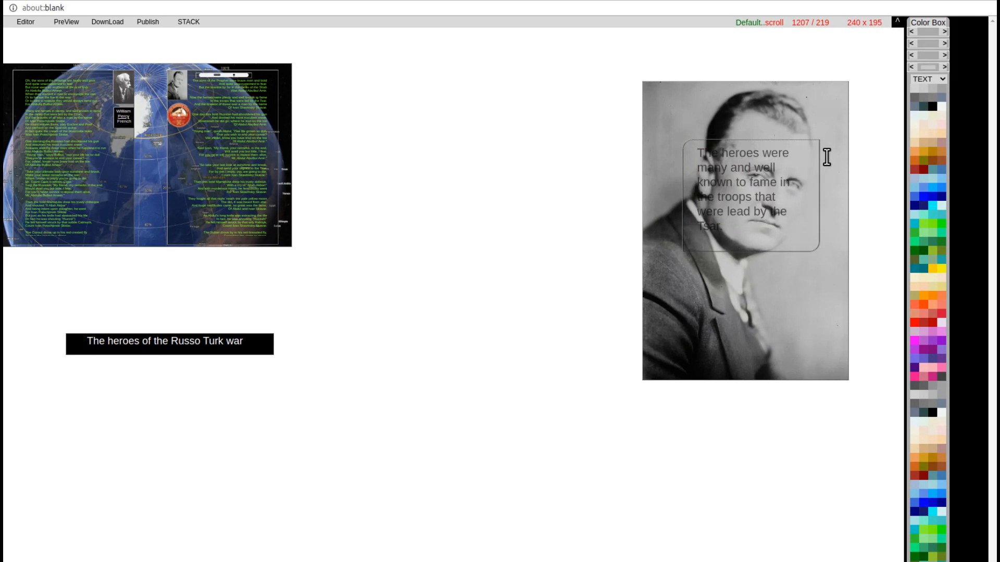
drag(685, 150, 718, 263)
- Move the large portrait with its nested text frame left to position 752 / 112
drag(646, 85, 434, 91)
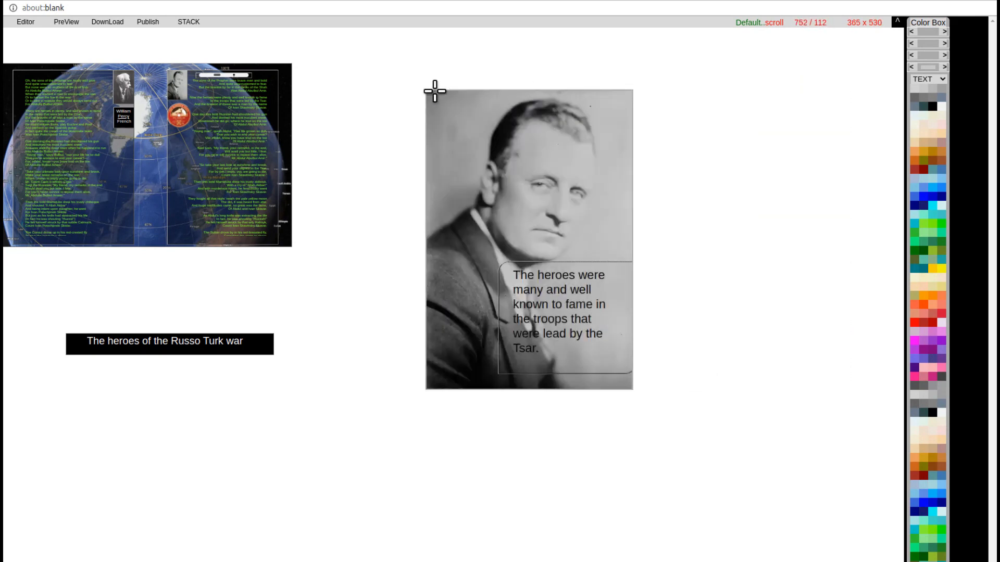
click(965, 275)
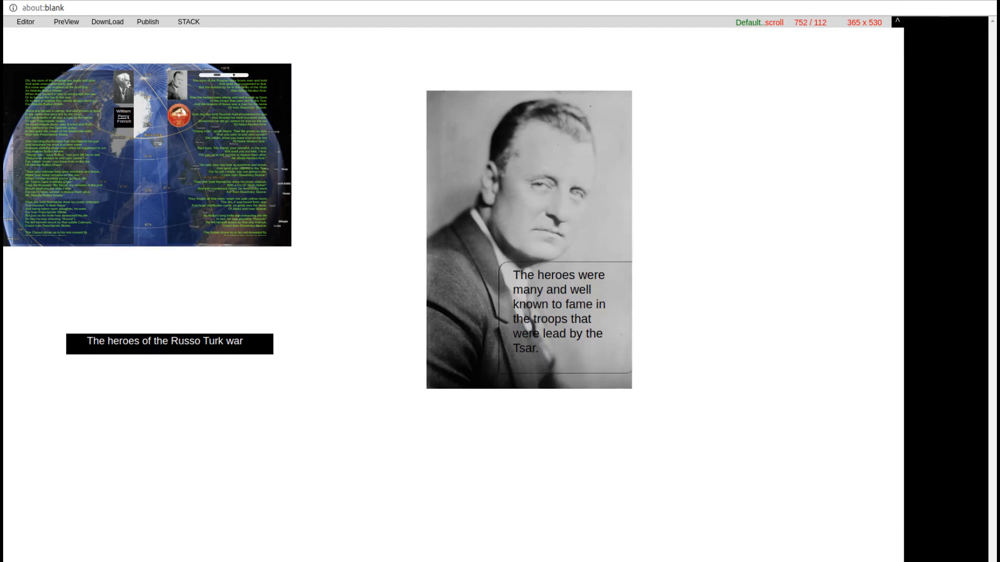
- Clone the portrait of the white-haired man on the globe frame to its left
click(150, 106)
right_click(127, 91)
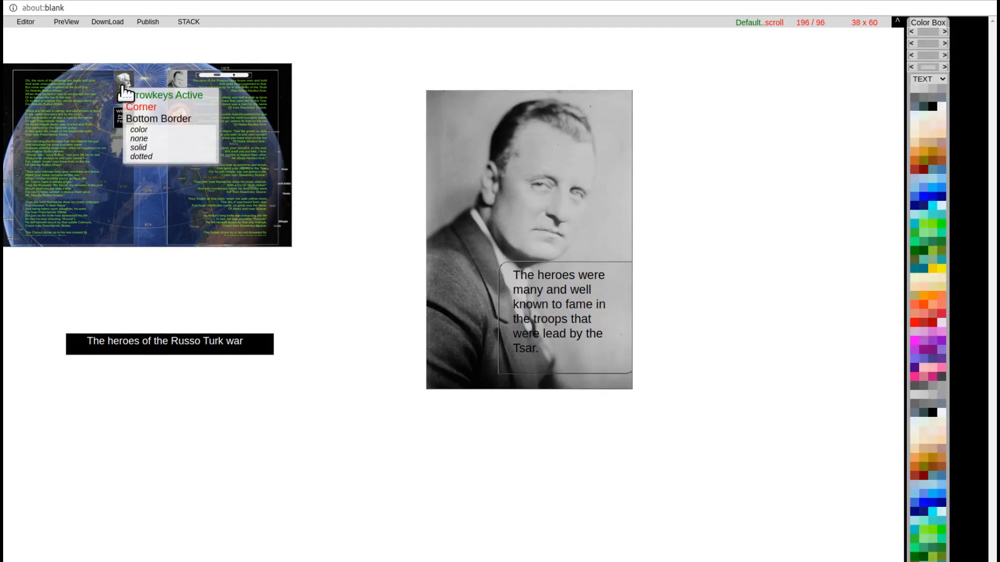
right_click(126, 90)
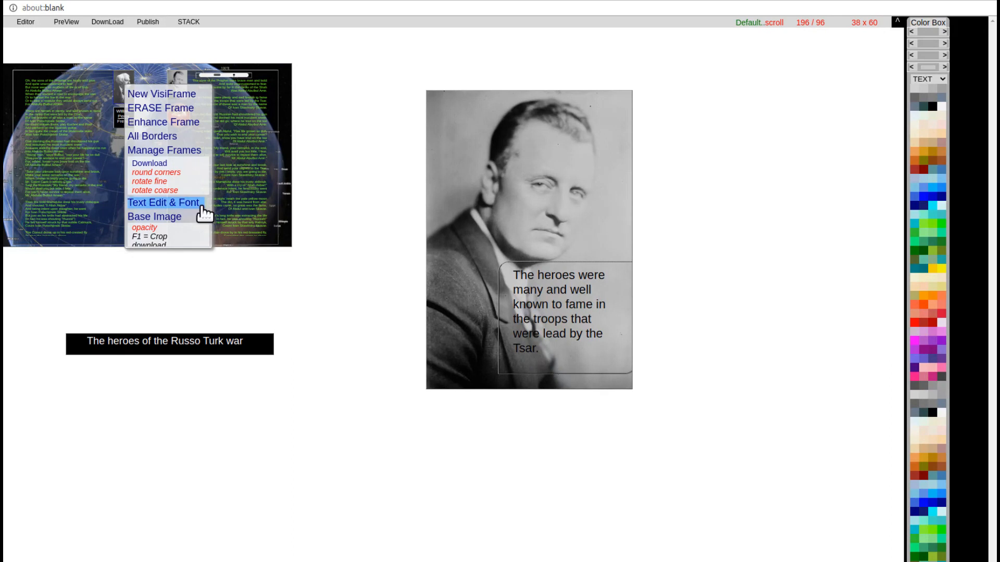
scroll(185, 174, down, 3)
click(164, 179)
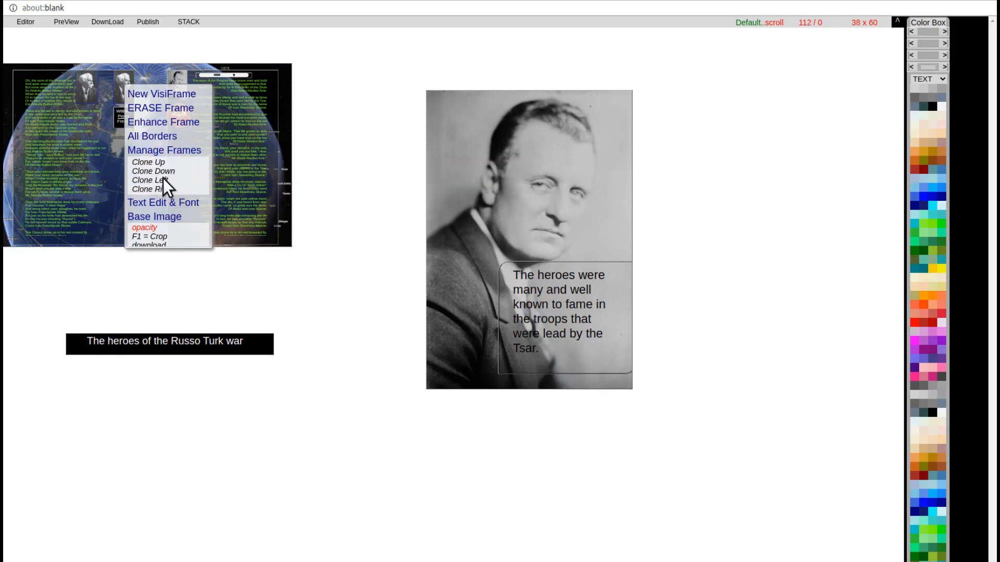
click(330, 106)
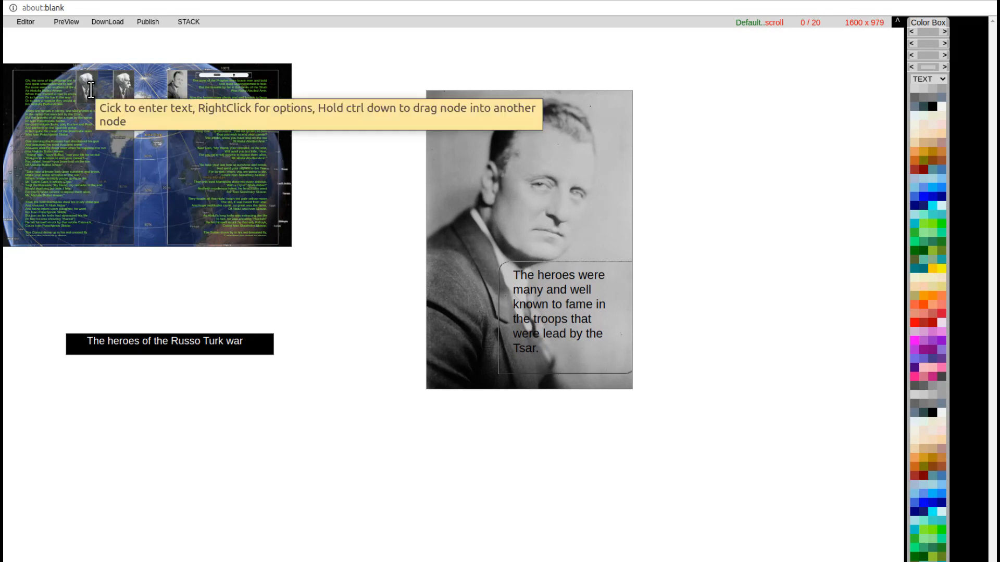
- Move the cloned white-haired man's portrait beside the large portrait at 1136 / 112 and enlarge it to about 292 x 460
drag(90, 90, 719, 184)
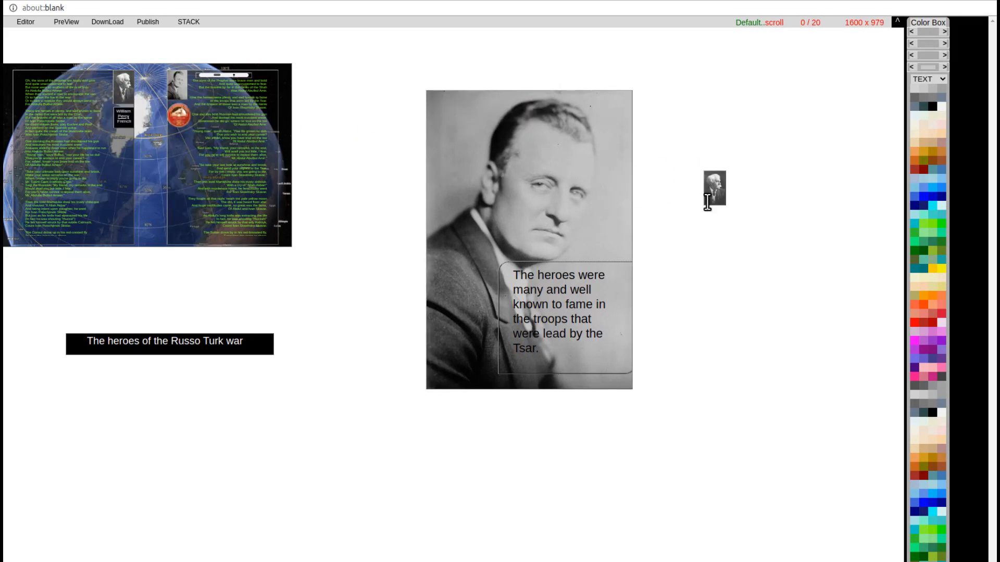
drag(707, 210, 750, 426)
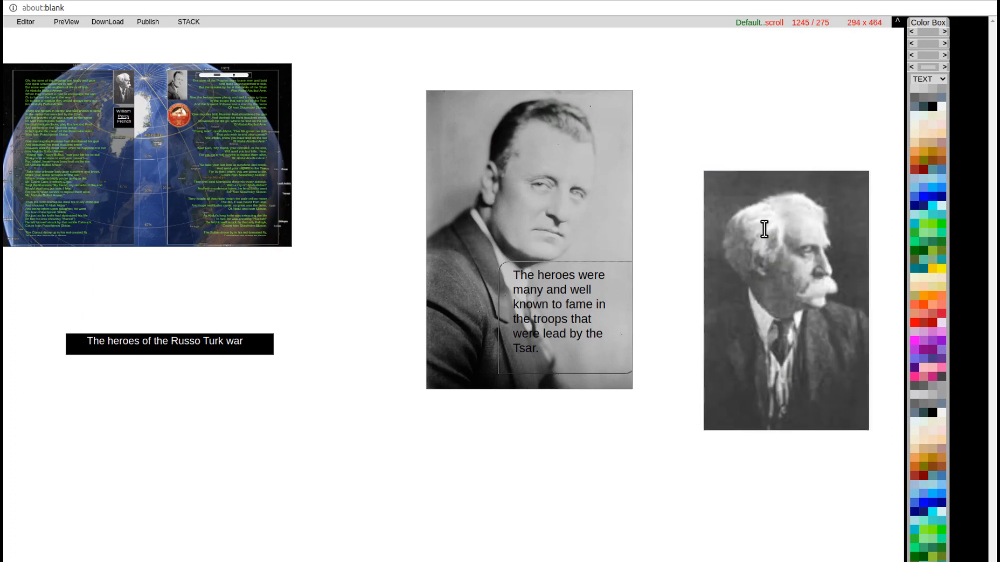
mouse_move(710, 176)
mouse_down()
mouse_move(692, 109)
mouse_move(680, 95)
mouse_move(638, 96)
mouse_move(651, 96)
mouse_up()
- Set the grid snap space to 32px and move the two large portraits left so they stand side by side
click(24, 22)
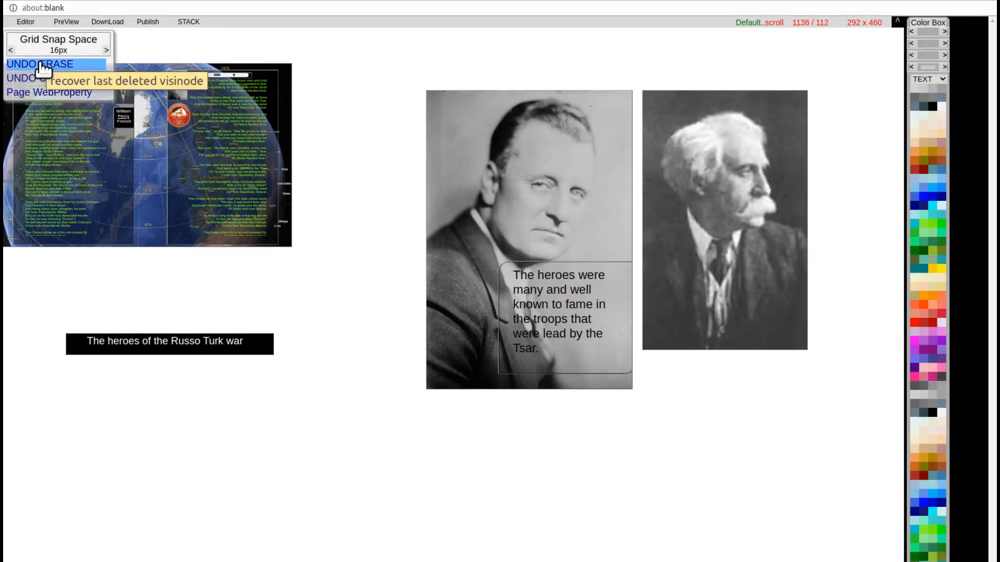
drag(640, 91, 636, 91)
drag(430, 95, 428, 91)
click(107, 50)
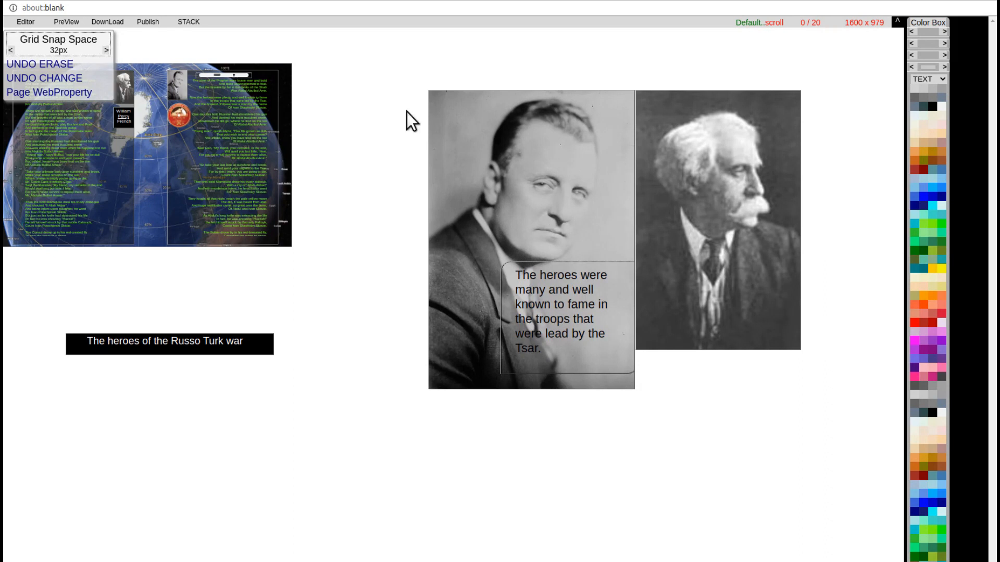
drag(431, 98, 403, 107)
drag(636, 94, 603, 107)
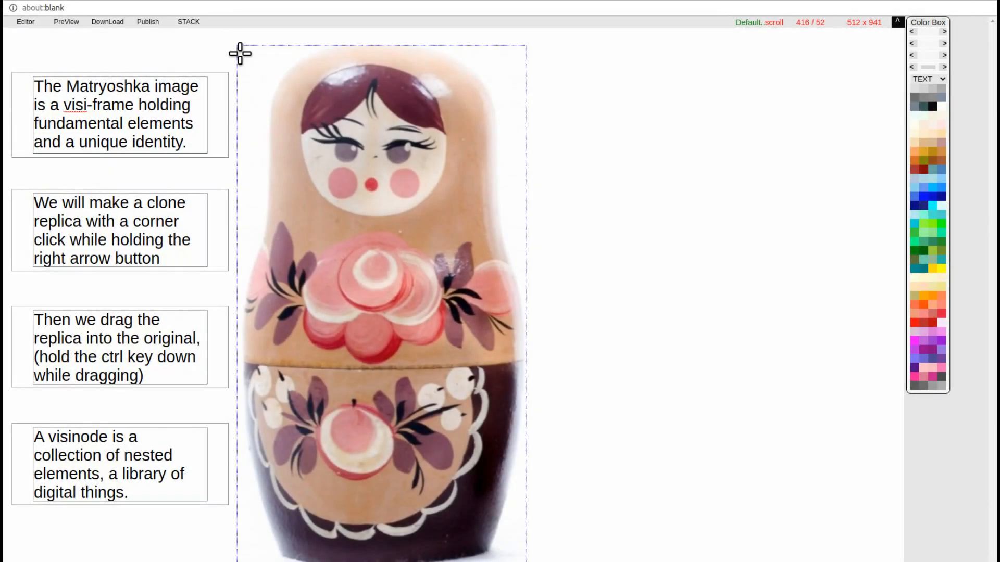
- Clone the Matryoshka image and nest the clone centrally inside the original at 112 / 288, sized 256 x 471
click(239, 54)
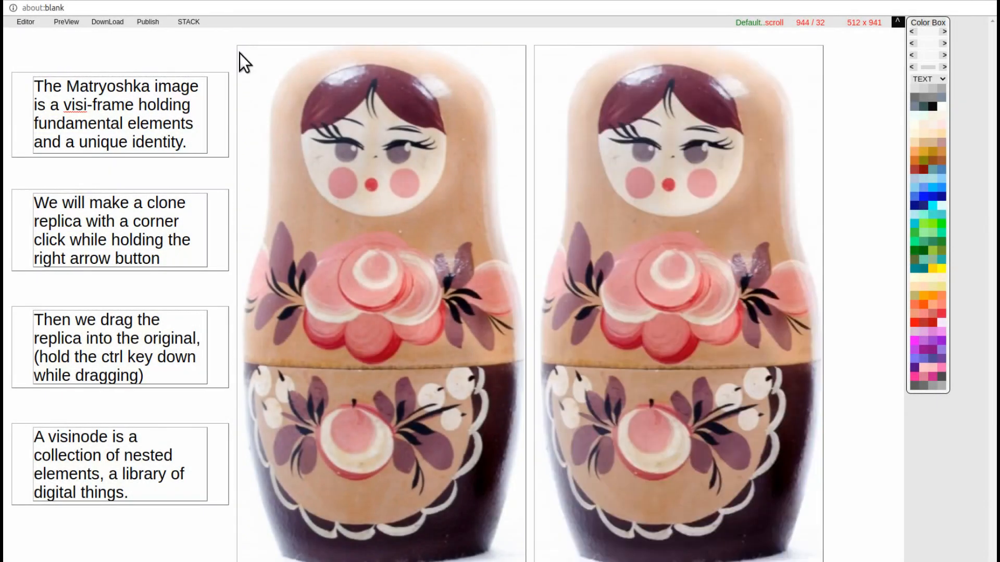
click(542, 56)
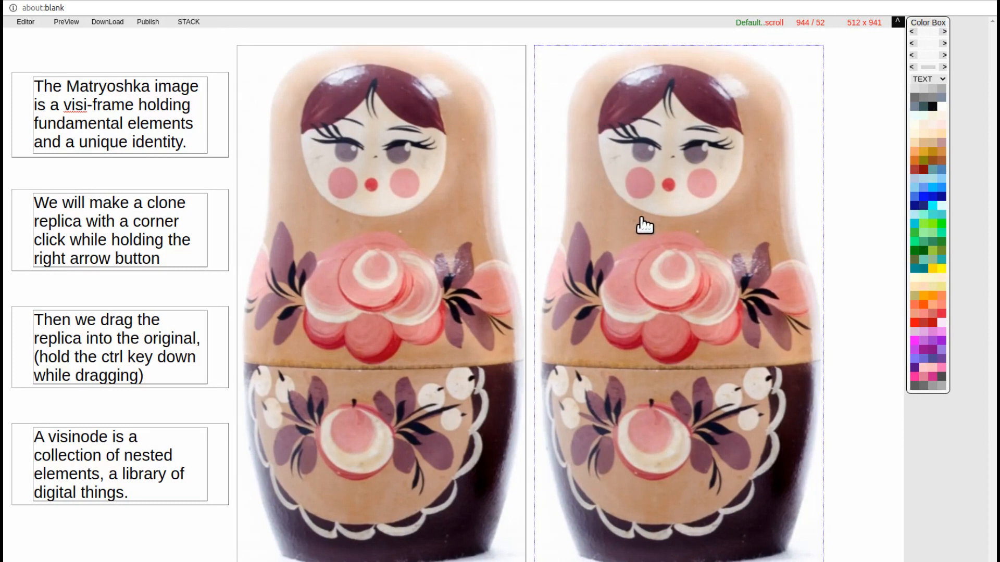
mouse_move(642, 223)
mouse_down()
mouse_move(554, 256)
mouse_move(398, 283)
mouse_move(358, 273)
mouse_up()
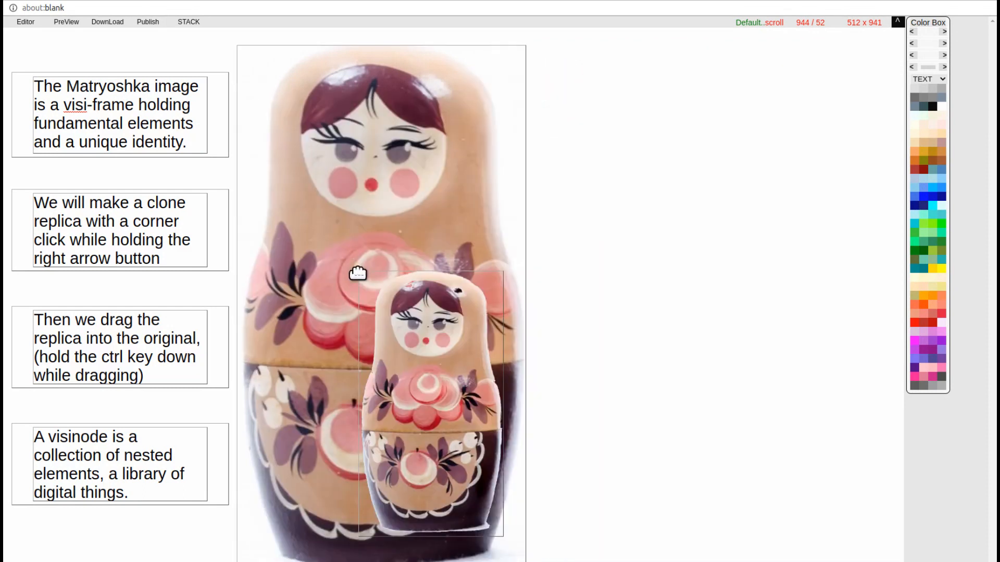
click(384, 300)
click(365, 292)
mouse_move(366, 289)
mouse_down()
mouse_move(349, 250)
mouse_move(304, 210)
mouse_up()
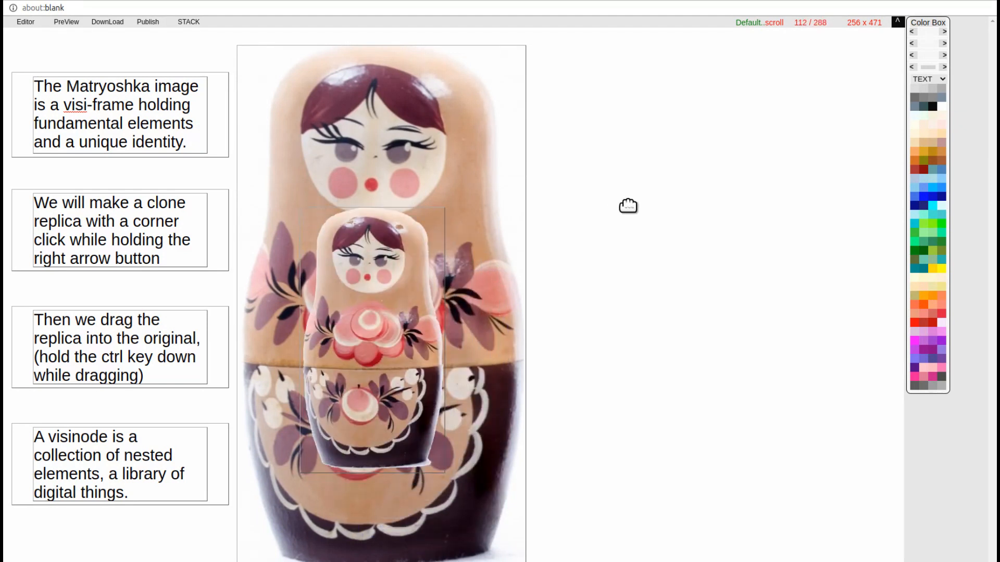
- Clone the nested Matryoshka, place the clone inside the inner doll at 80 / 176, and clone the outer doll once more
click(241, 52)
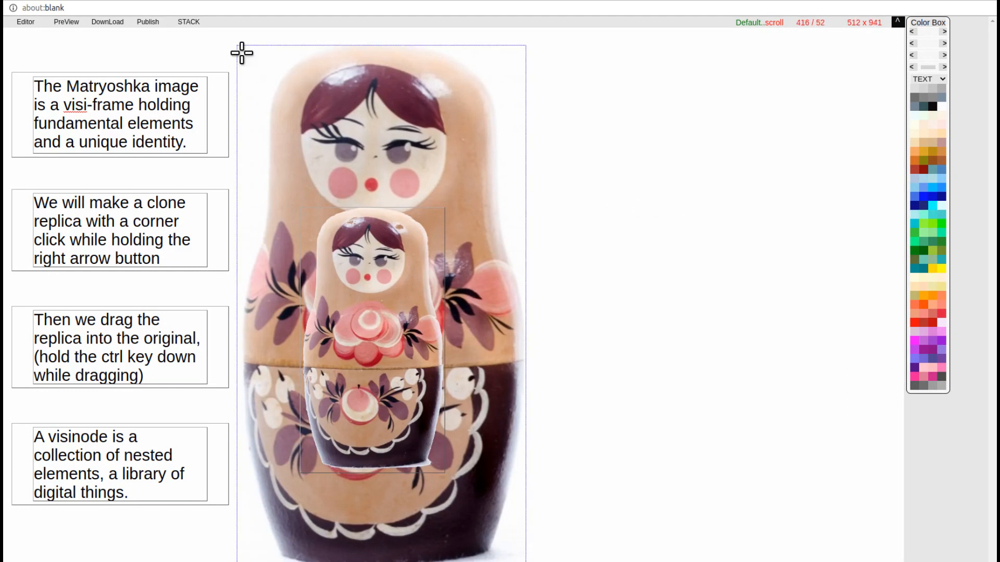
click(241, 54)
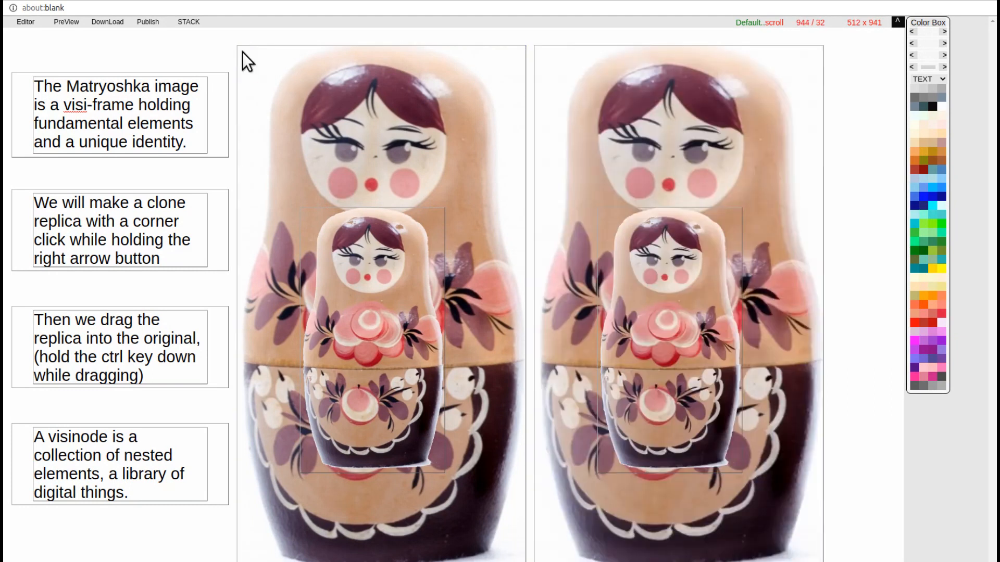
mouse_move(650, 192)
mouse_down()
mouse_move(364, 342)
mouse_move(340, 224)
mouse_up()
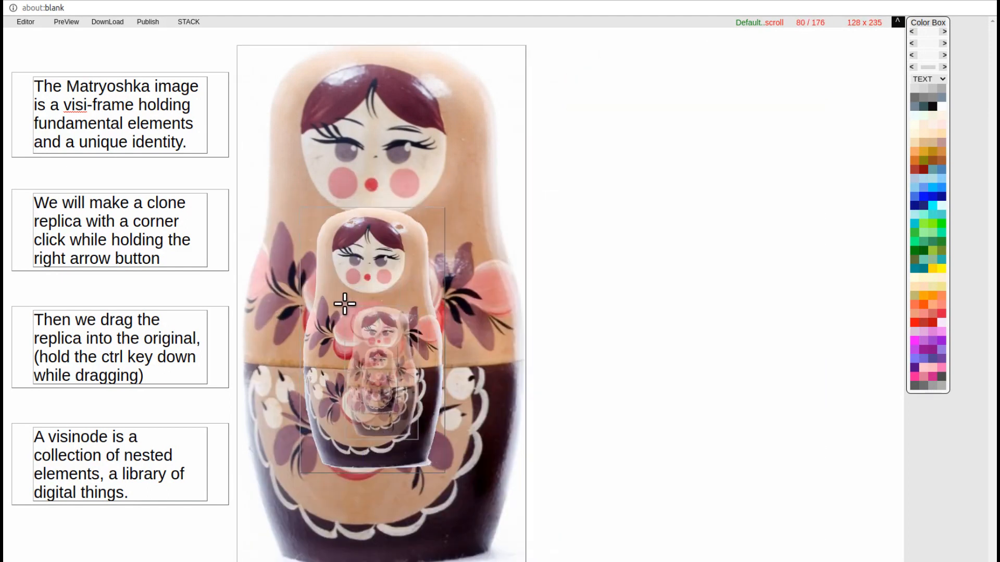
click(246, 54)
mouse_move(246, 54)
mouse_down()
mouse_move(290, 49)
mouse_move(250, 55)
mouse_move(262, 52)
mouse_up()
key(Right)
click(262, 52)
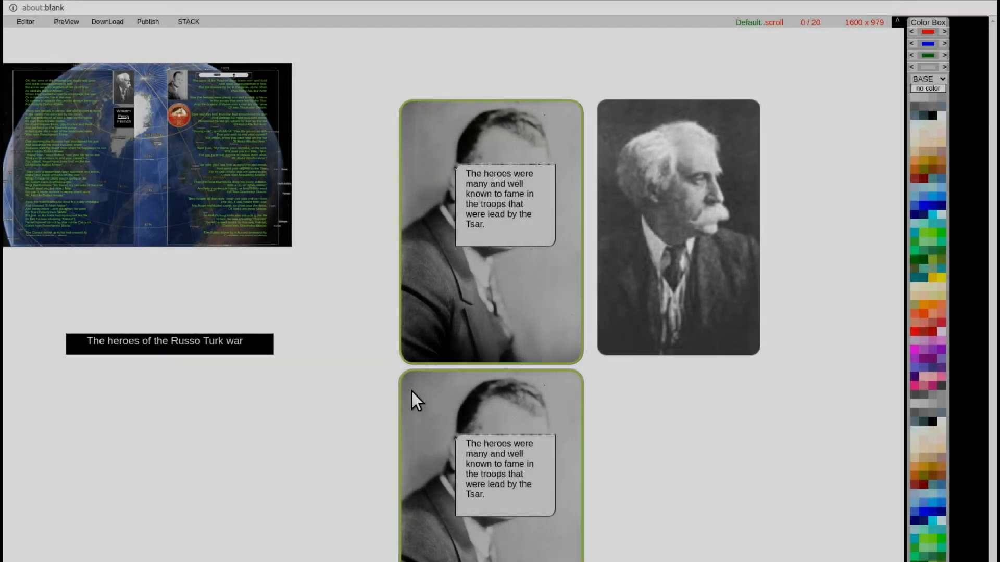
- Erase the large portrait and the white-haired man's portrait frames from the upper part of the page
right_click(409, 344)
click(438, 362)
right_click(489, 284)
click(523, 304)
click(587, 98)
right_click(580, 224)
click(631, 252)
click(587, 98)
- Create a new VisiFrame to the right of the globe and nest the globe frame inside it
right_click(440, 257)
click(457, 265)
drag(9, 74, 442, 270)
- Erase the two green-bordered portraits with nested text frames that overlap the Danube map
scroll(433, 390, down, 5)
right_click(430, 265)
click(473, 286)
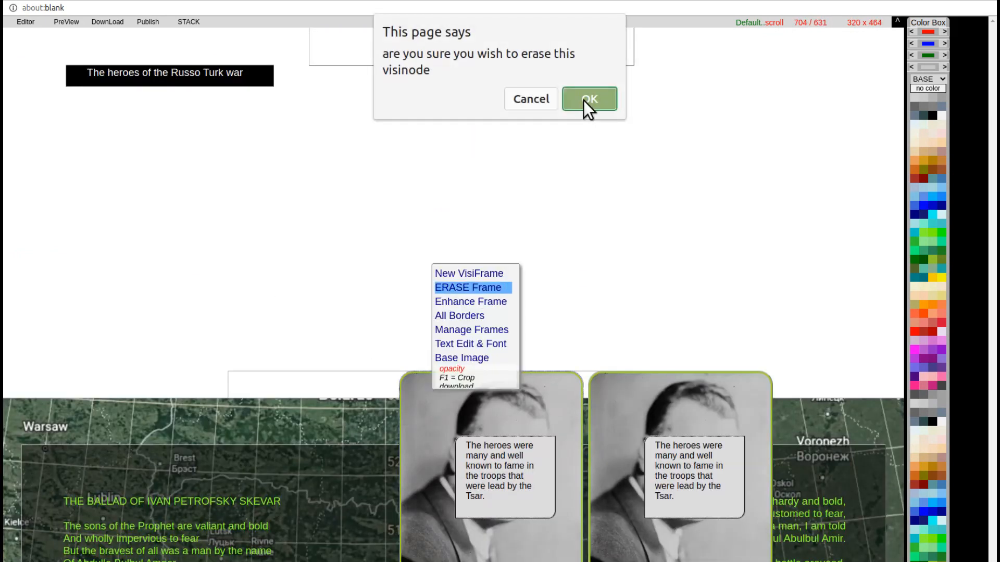
click(587, 98)
right_click(520, 191)
click(574, 225)
click(587, 98)
- Color the base of "The Danube Region where Ivan met Abdul" title frame black and move it left above the map
scroll(449, 177, down, 2)
click(431, 398)
click(933, 116)
drag(430, 388, 261, 165)
scroll(92, 255, down, 2)
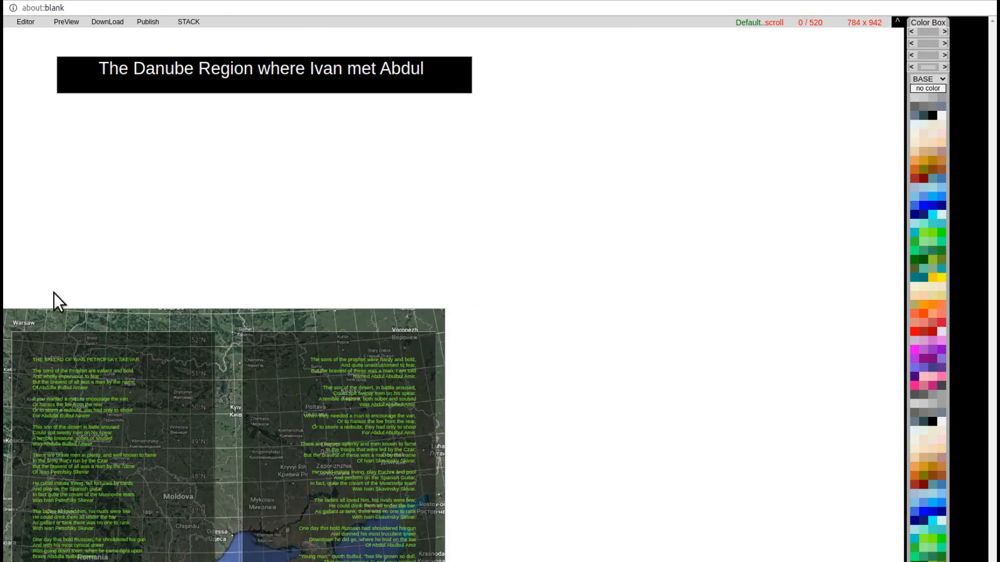
- Enlarge the new VisiFrame and nest the Danube map inside it to the right of the globe
scroll(797, 324, up, 5)
drag(631, 239, 878, 281)
drag(338, 464, 535, 101)
drag(880, 373, 859, 451)
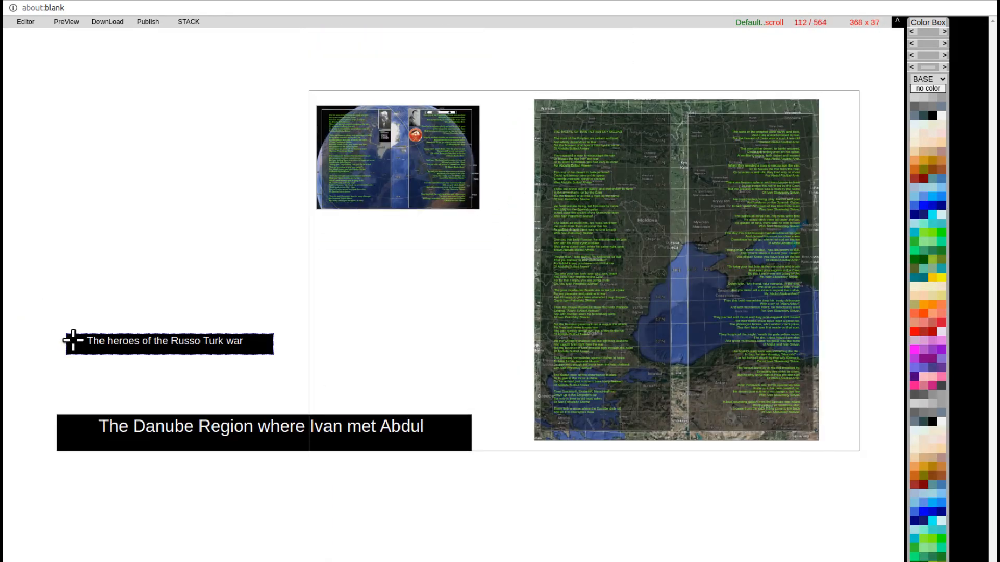
- Nest both black title frames under the globe in the new VisiFrame and move the whole frame left
drag(72, 339, 329, 251)
drag(79, 424, 336, 318)
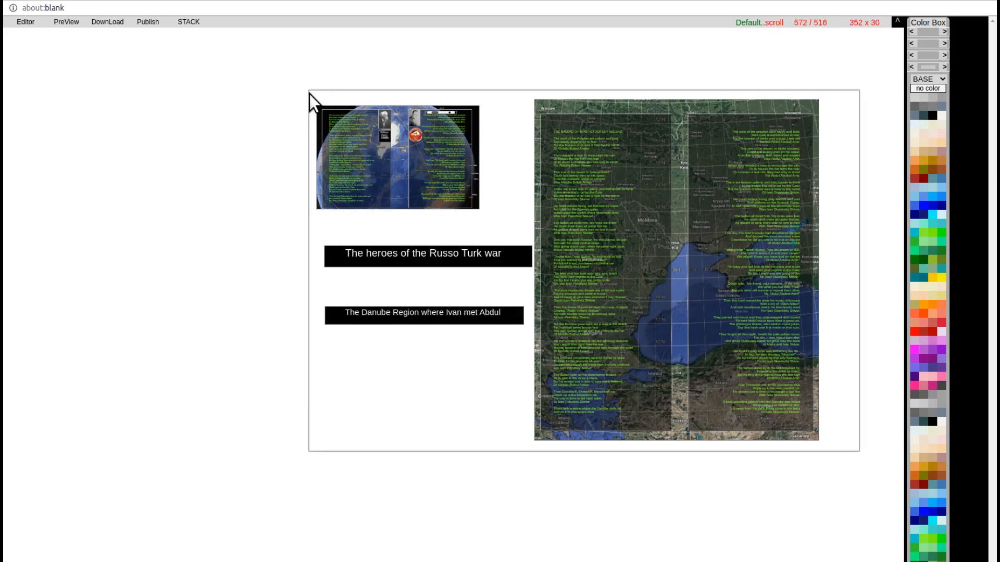
drag(313, 100, 152, 116)
- Resize the containing frame and move the Danube map out of it to the space below
drag(654, 129, 825, 123)
click(824, 122)
click(786, 149)
click(797, 198)
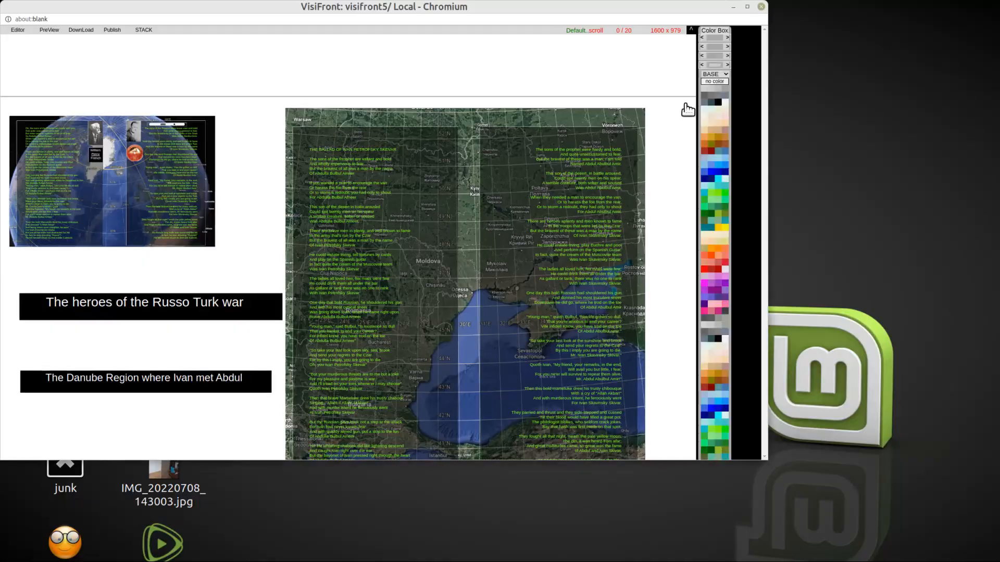
drag(813, 124, 696, 98)
scroll(289, 69, down, 1)
drag(221, 67, 5, 414)
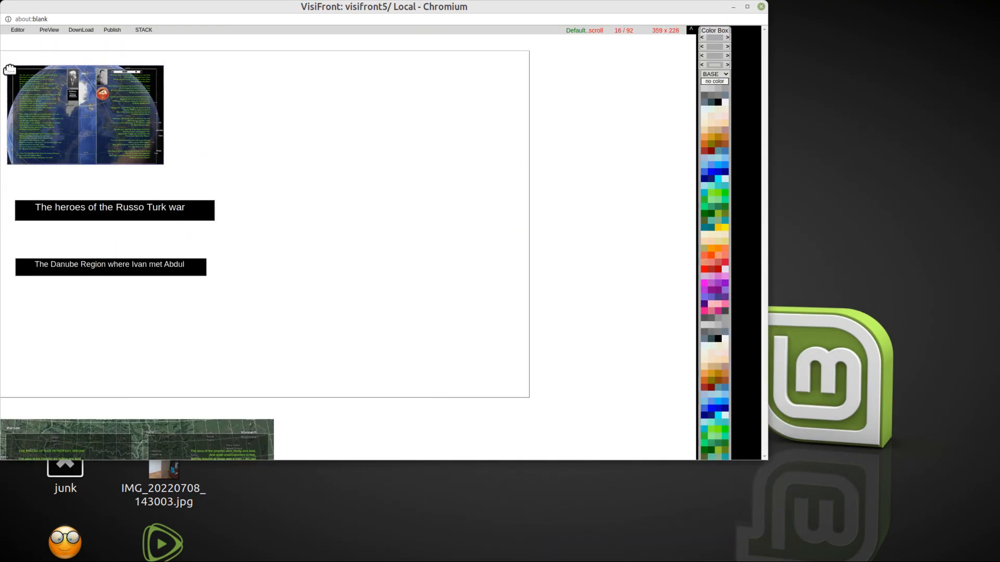
- Separate the globe from the containing frame, placing the heroes title above it and the Danube title below it
drag(9, 70, 169, 67)
right_click(331, 71)
click(343, 95)
right_click(169, 70)
click(189, 94)
drag(8, 70, 62, 75)
drag(219, 333, 259, 53)
drag(213, 388, 72, 279)
right_click(235, 205)
click(281, 225)
drag(263, 49, 250, 42)
drag(81, 281, 31, 404)
- Expand the globe frame to the full page width directly beneath the heroes title and color the page base black
right_click(215, 74)
click(250, 137)
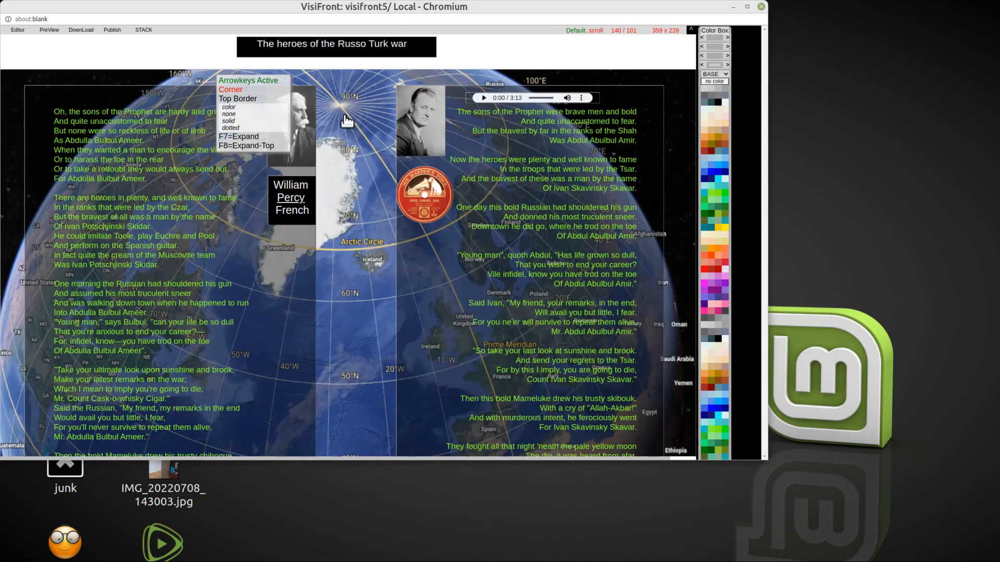
right_click(428, 58)
click(719, 103)
drag(5, 74, 5, 63)
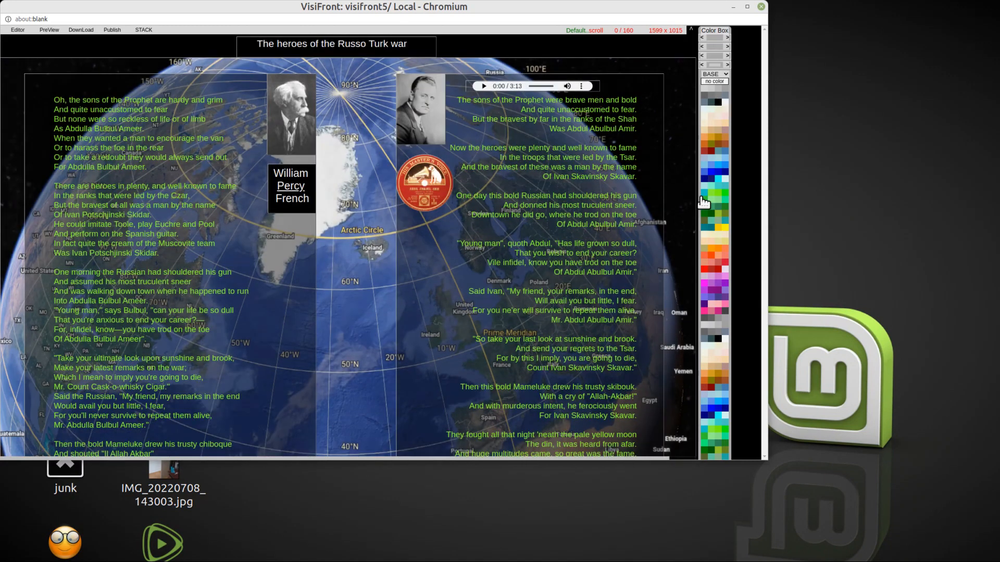
- Reposition the heroes title at the head of the page and align the globe frame directly beneath it
scroll(696, 192, down, 5)
scroll(21, 112, up, 6)
scroll(113, 88, down, 8)
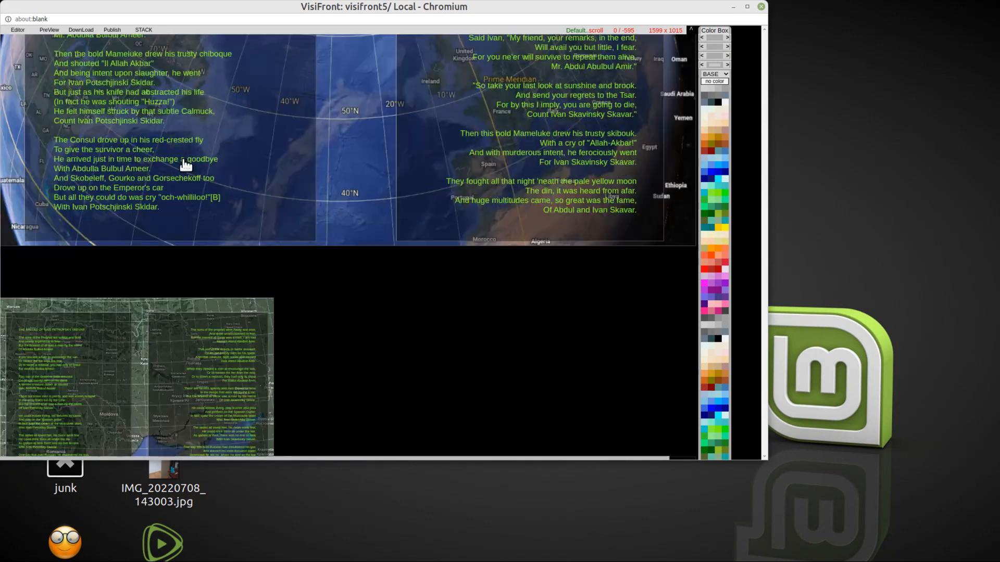
scroll(185, 292, up, 8)
scroll(67, 116, down, 5)
scroll(41, 162, up, 6)
drag(235, 84, 247, 40)
drag(91, 107, 5, 62)
- Place the Danube title centrally below the globe, widen it, and fit the expanded Danube map directly beneath it
scroll(40, 254, down, 7)
drag(40, 255, 243, 185)
right_click(232, 283)
click(293, 258)
drag(4, 283, 4, 209)
drag(427, 183, 499, 187)
- Open the YouTube video linked from the red record label on the globe and close its tab
scroll(422, 102, up, 5)
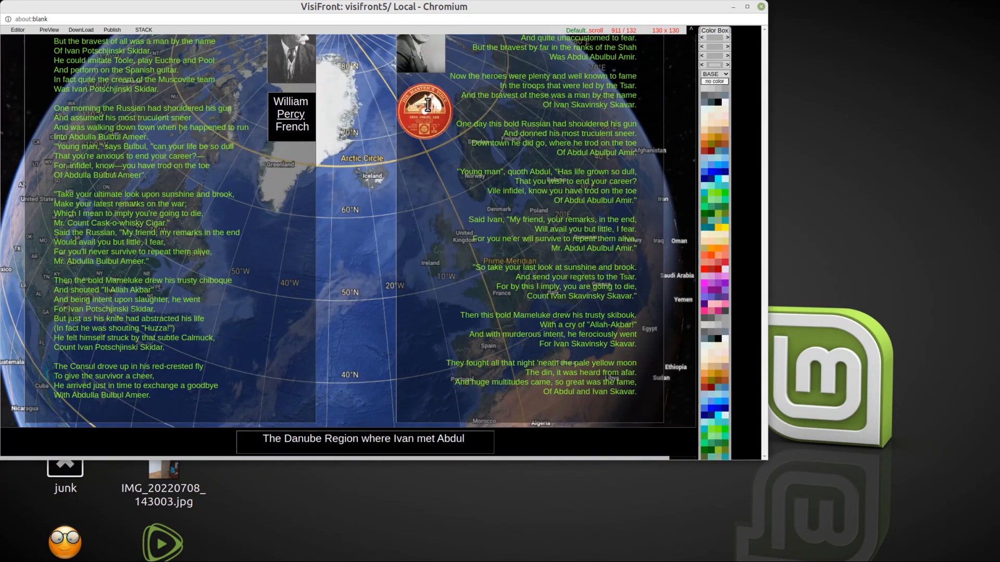
click(427, 105)
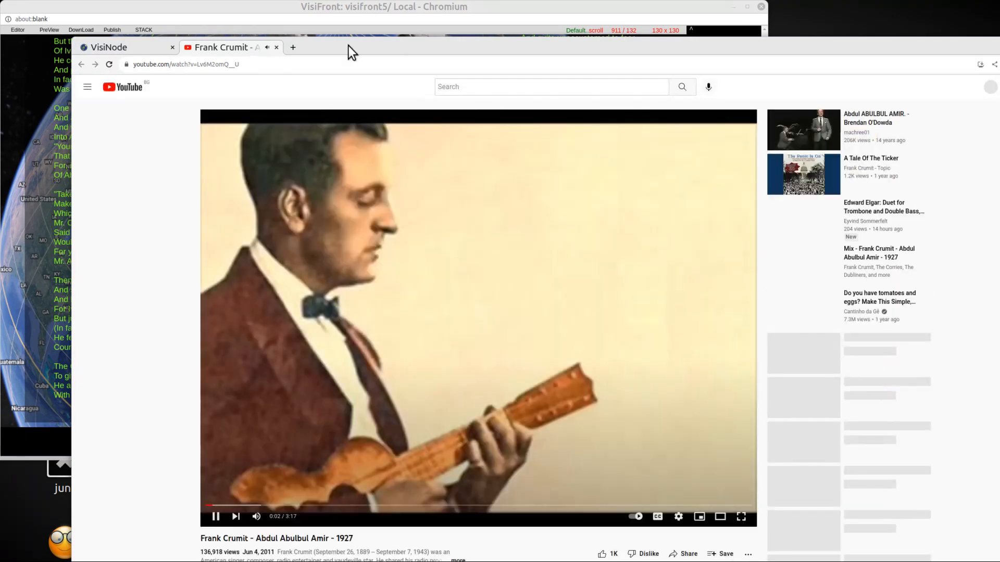
click(277, 47)
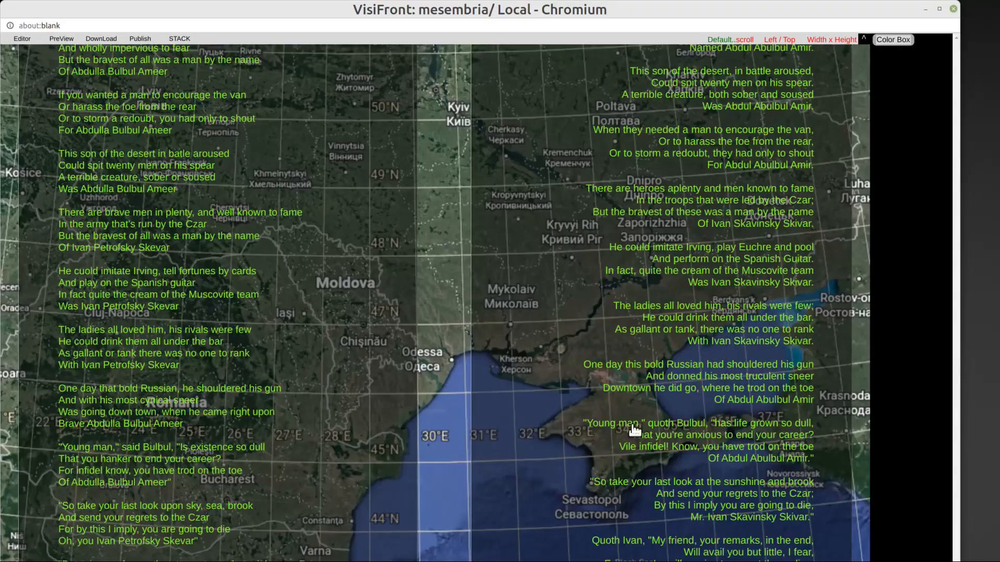
- Switch to the mesembria page and place the Europe in 1871 map over the Danube map at 432 / 258
key(alt+Tab)
drag(564, 291, 437, 334)
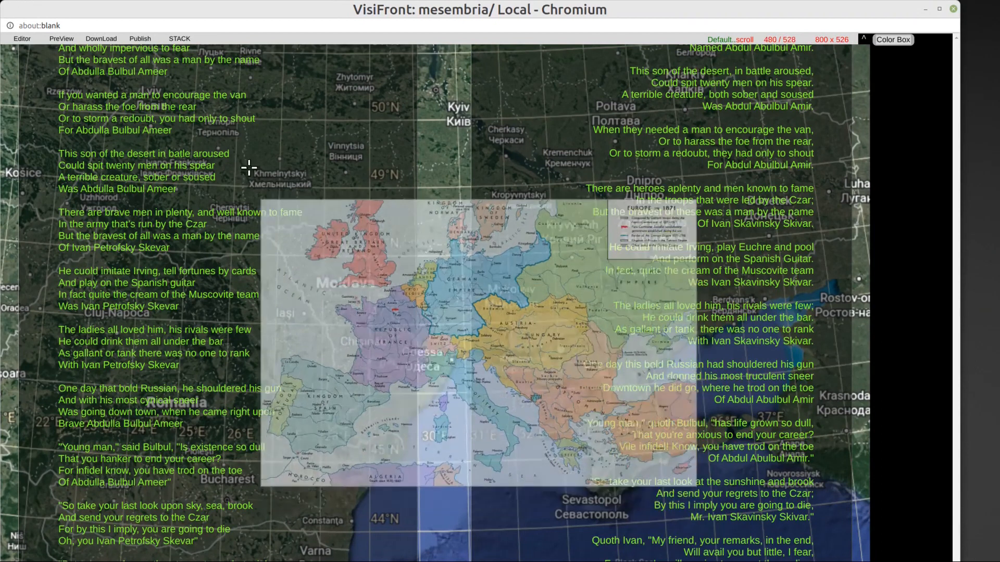
- Crop the Balkans and western Black Sea area of the Europe 1871 map as one 320 x 192 frame
right_click(470, 338)
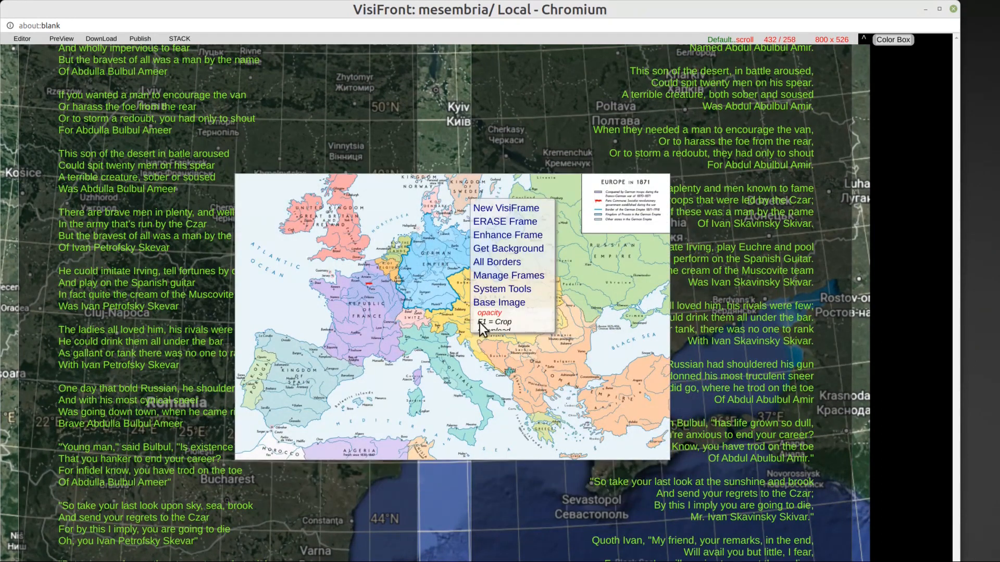
click(486, 323)
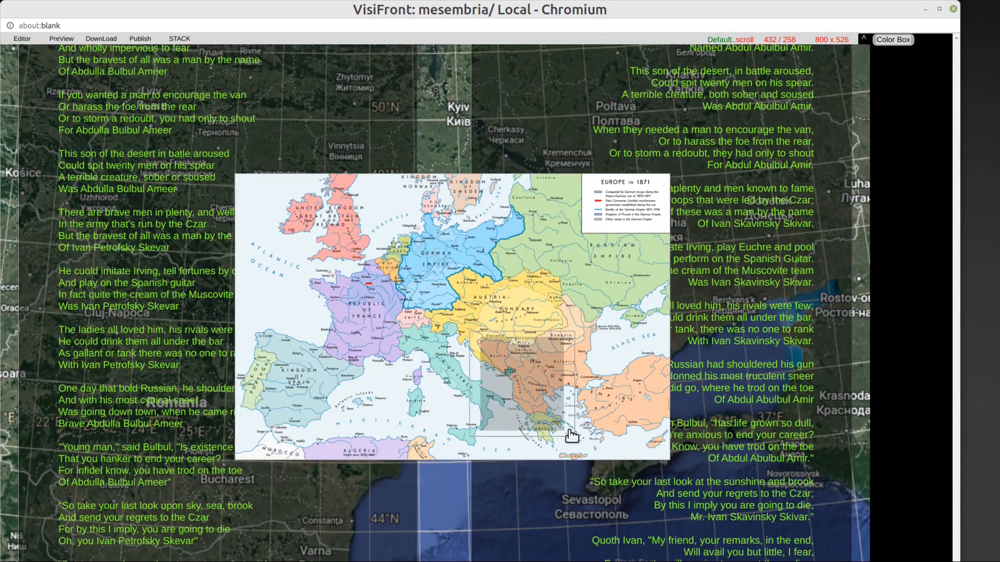
drag(475, 337, 476, 321)
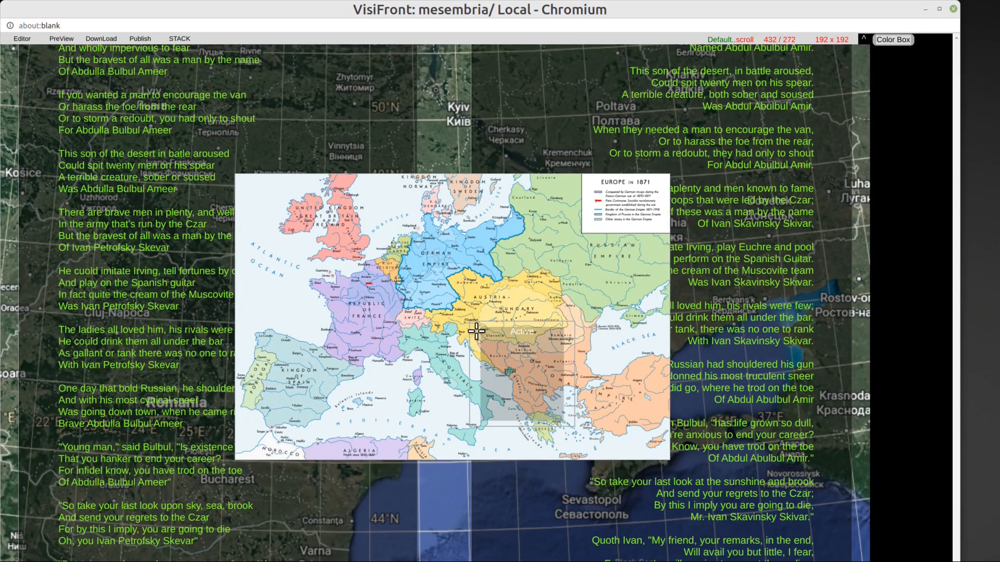
drag(576, 425, 650, 429)
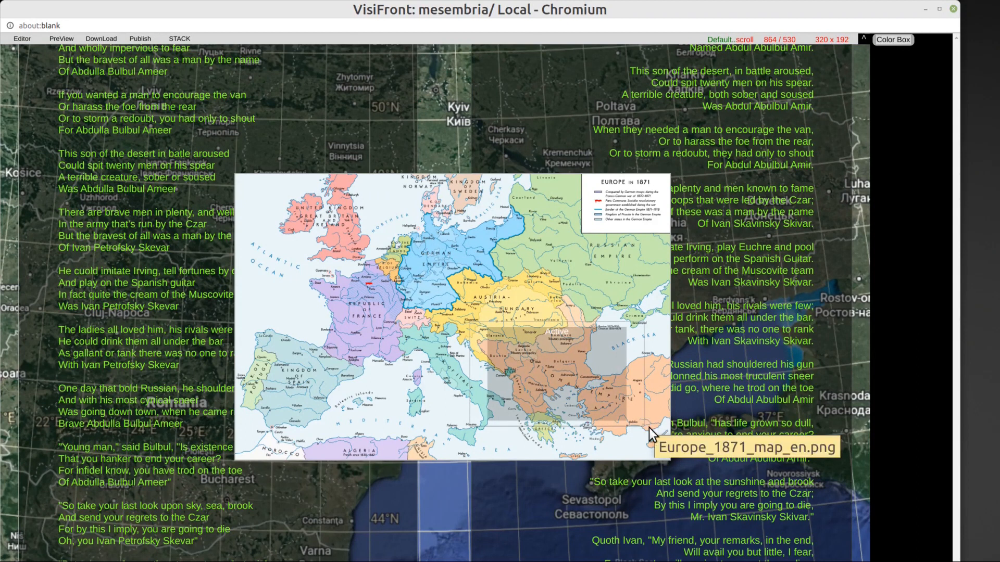
right_click(521, 373)
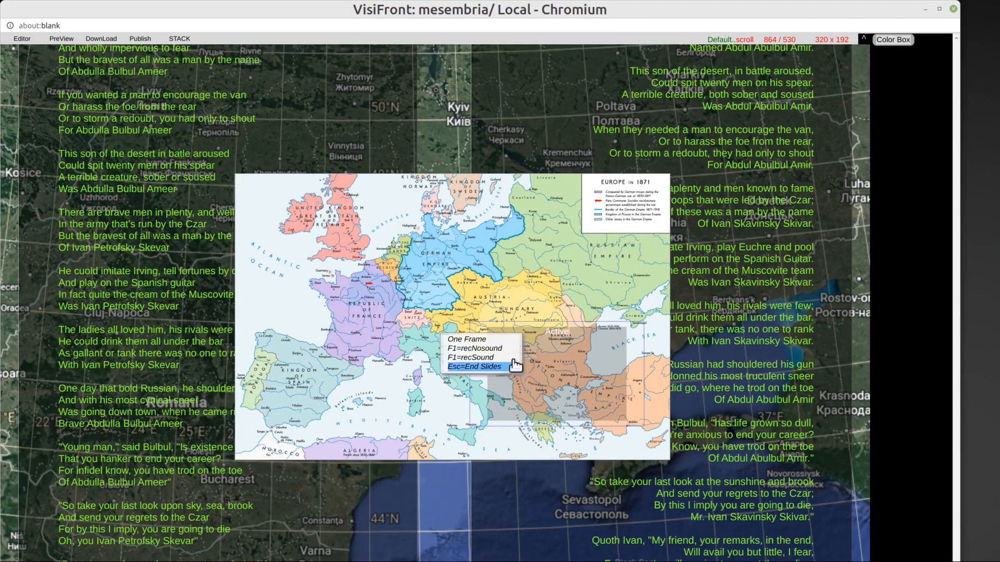
click(489, 341)
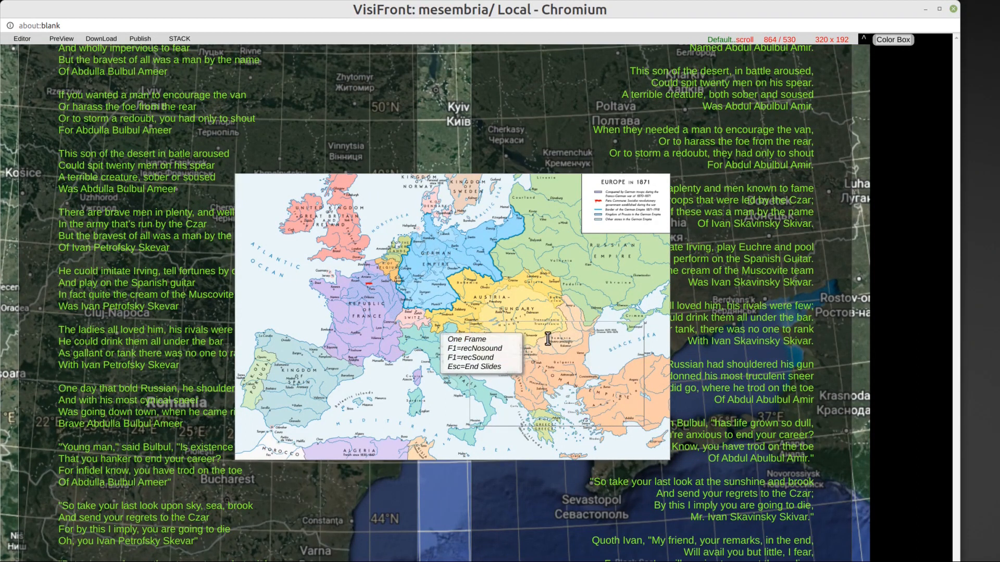
- Move the cropped Balkans map off the Europe 1871 map, erase the original map, and enlarge the crop to 480 x 288
drag(481, 327, 333, 363)
right_click(411, 264)
click(434, 287)
click(575, 128)
drag(505, 380, 581, 395)
drag(315, 358, 305, 358)
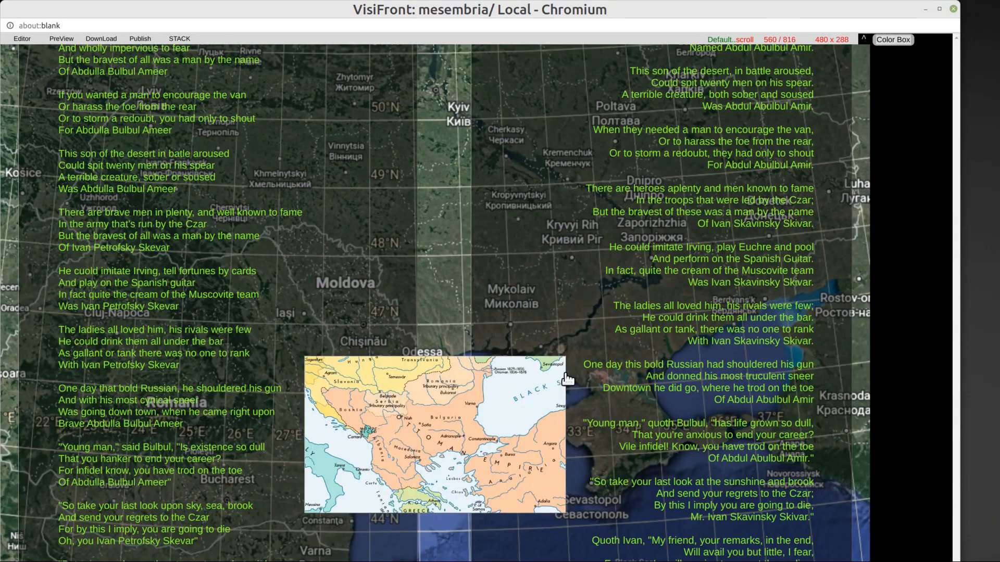
- Apply the opacity option to the cropped Balkans map
right_click(408, 408)
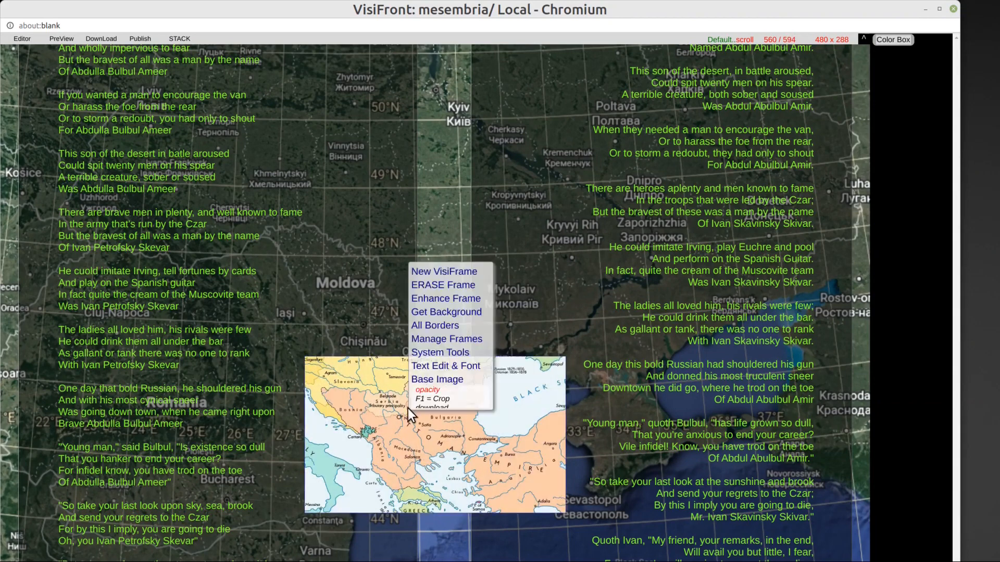
click(451, 391)
scroll(442, 312, up, 6)
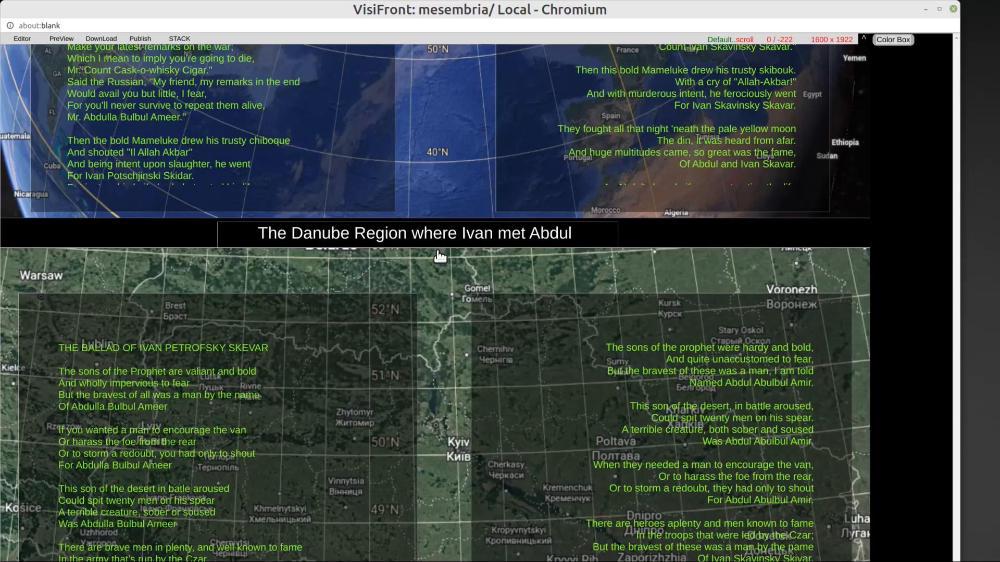
scroll(440, 315, down, 4)
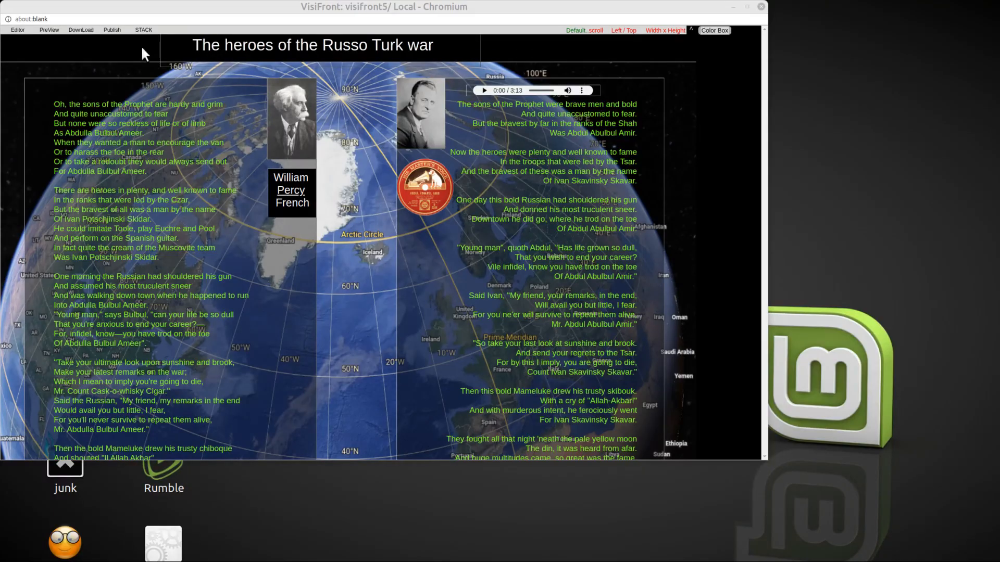
- Fill the "The heroes of the Russo Turk war" title frame's base with dark red and make the page base white
right_click(443, 53)
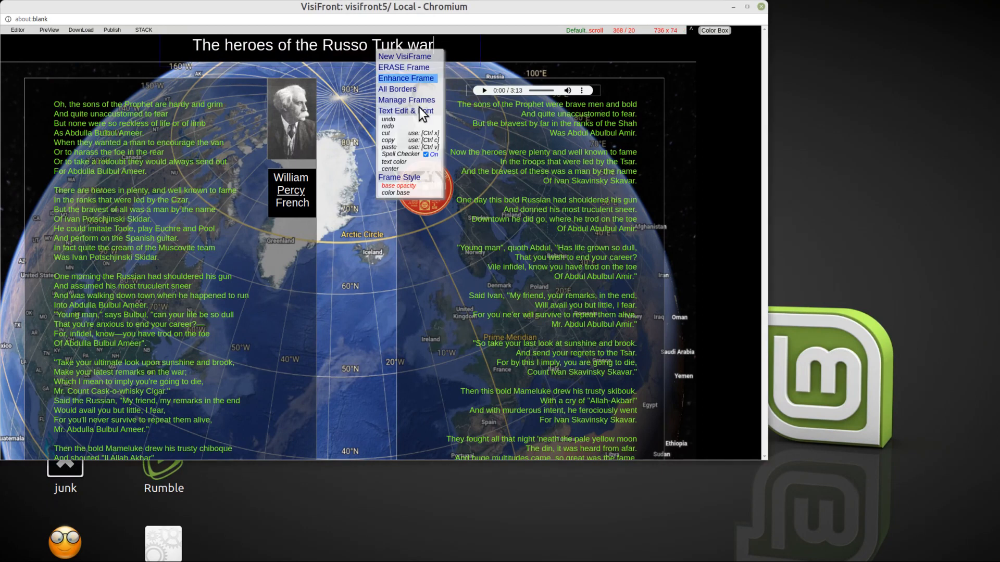
click(719, 154)
right_click(527, 46)
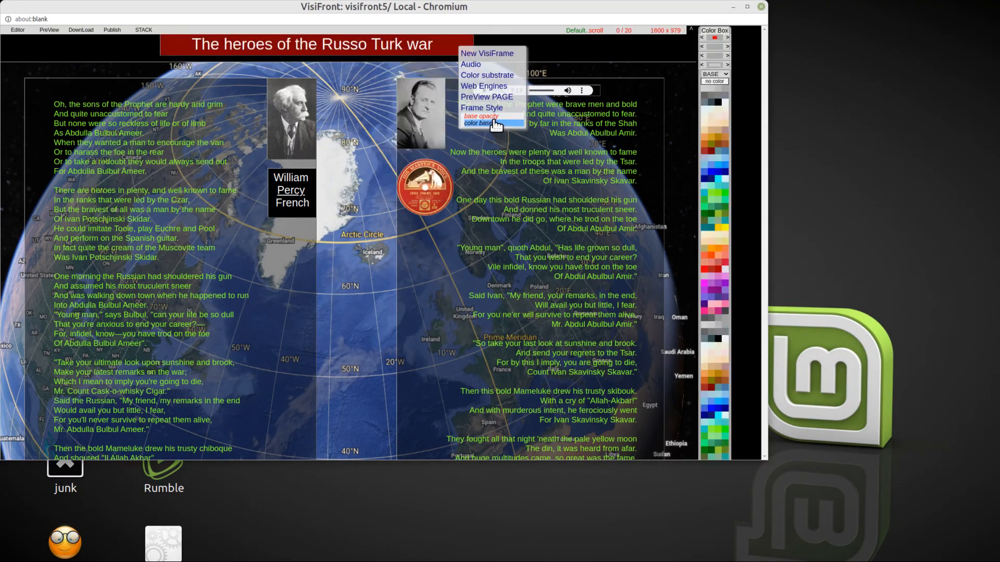
click(495, 127)
- Set the page width to 1920 px and widen the browser window to show the wider page
click(17, 30)
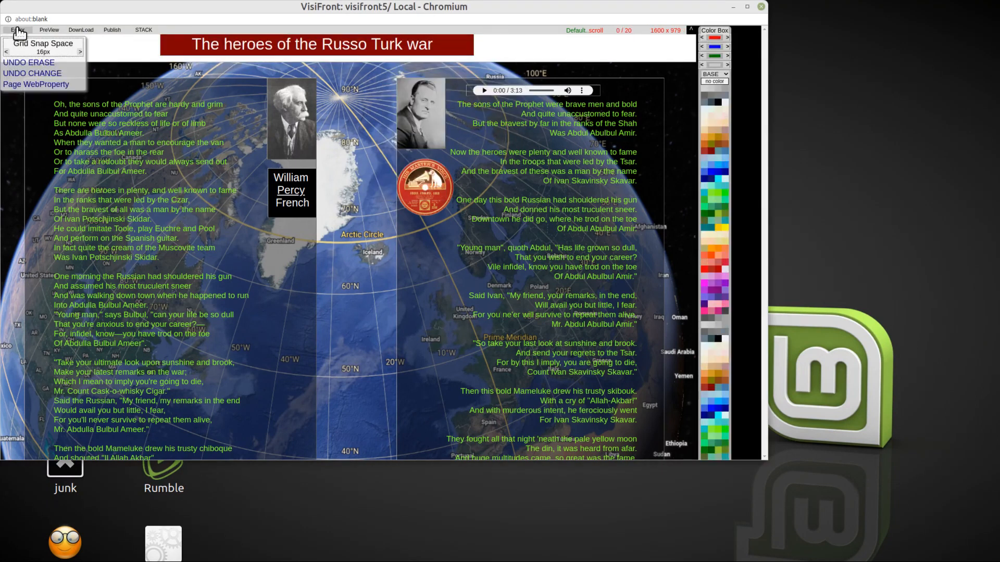
click(33, 85)
scroll(47, 112, down, 1)
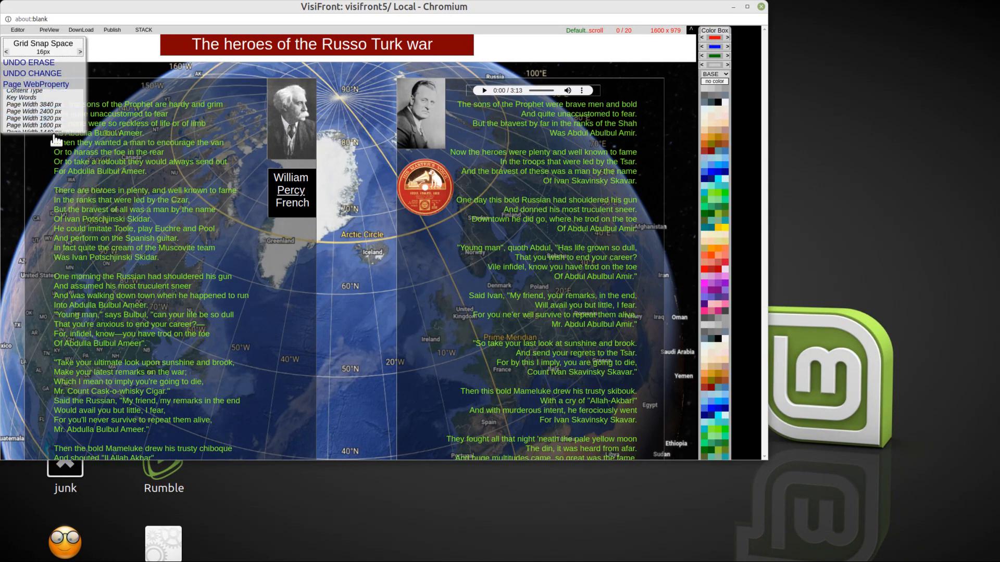
click(50, 119)
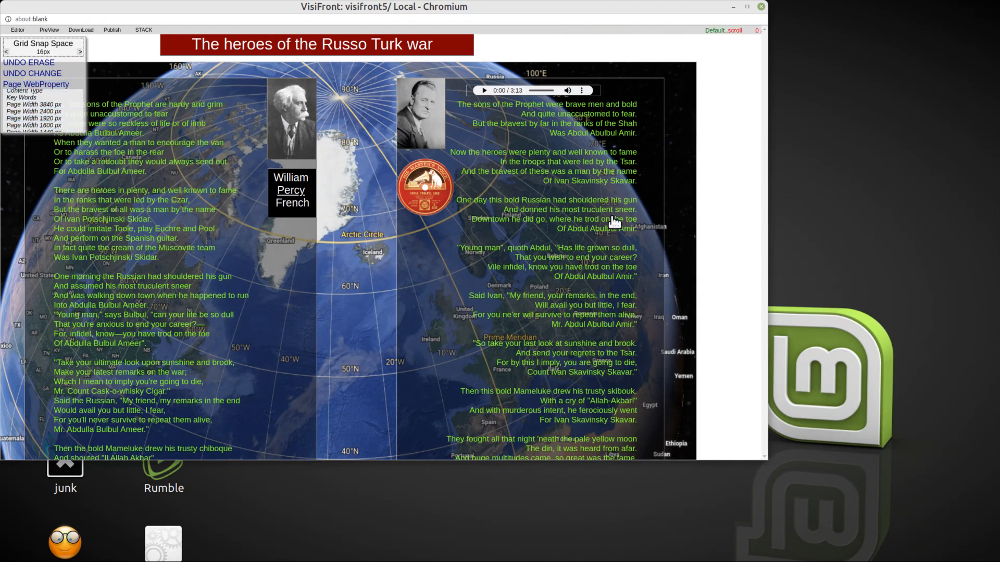
drag(761, 231, 917, 231)
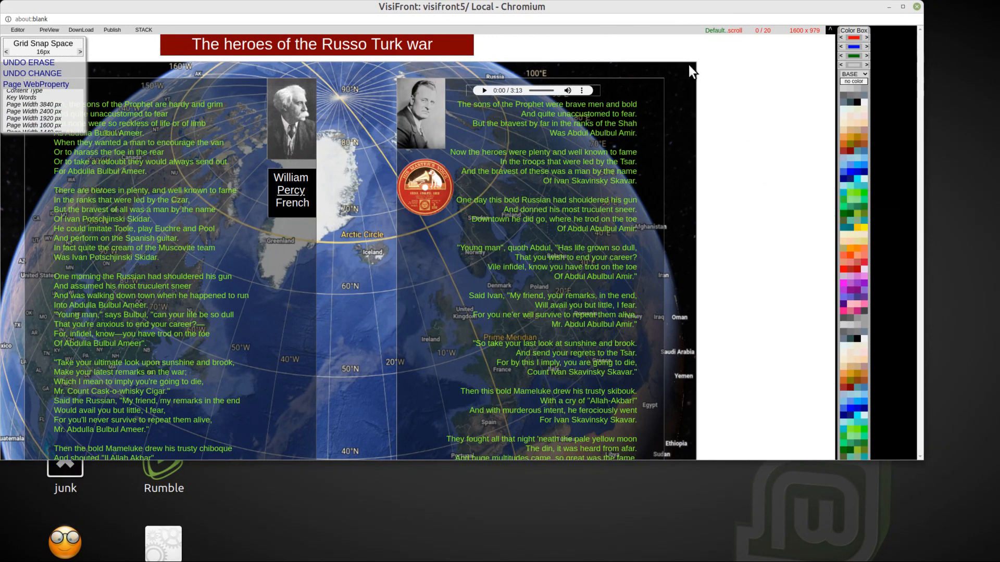
- Enlarge the globe map frame to 1856 x 1179, shrink it to under half that width, and move its title to 224 / 0
drag(694, 63, 808, 77)
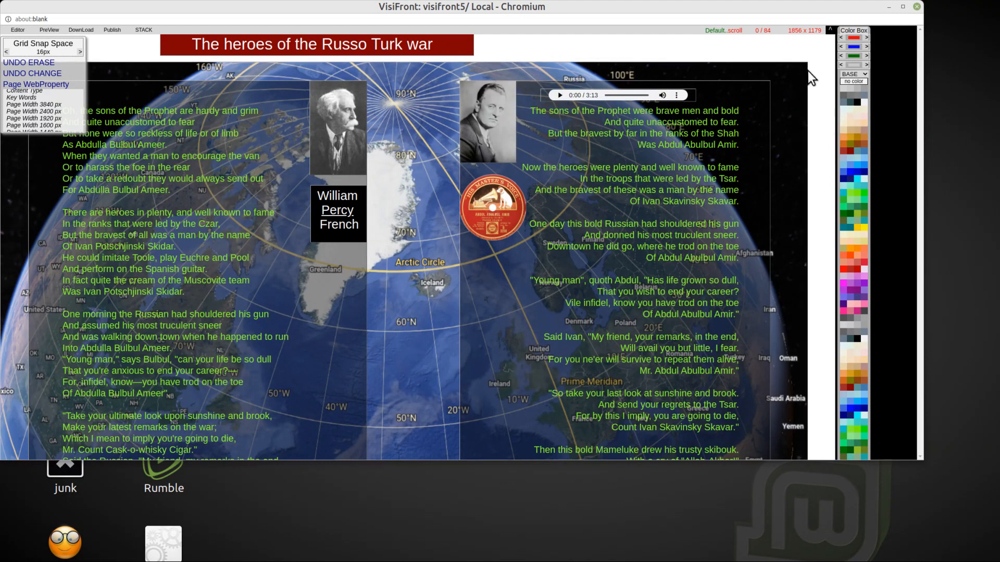
drag(805, 66, 383, 86)
drag(165, 43, 103, 40)
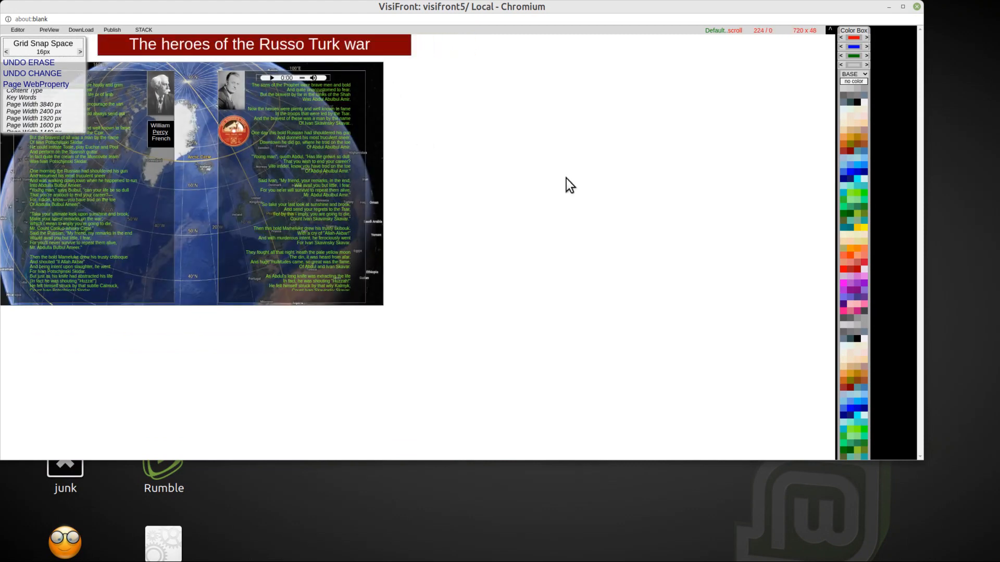
- Give the Danube Region heading a dark red base, reduce it to 736 x 48, and move it to 80 / 912
scroll(605, 232, down, 5)
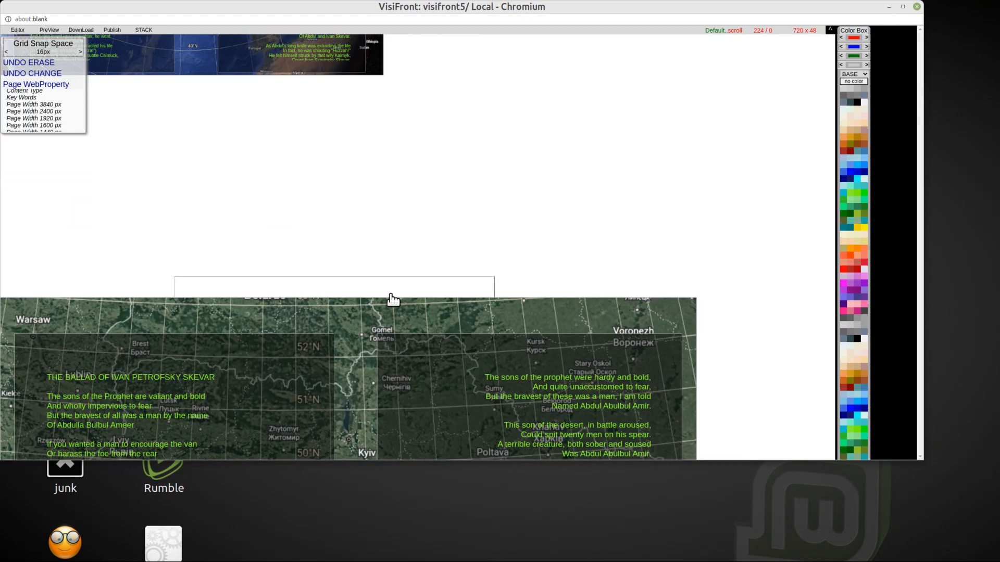
right_click(333, 282)
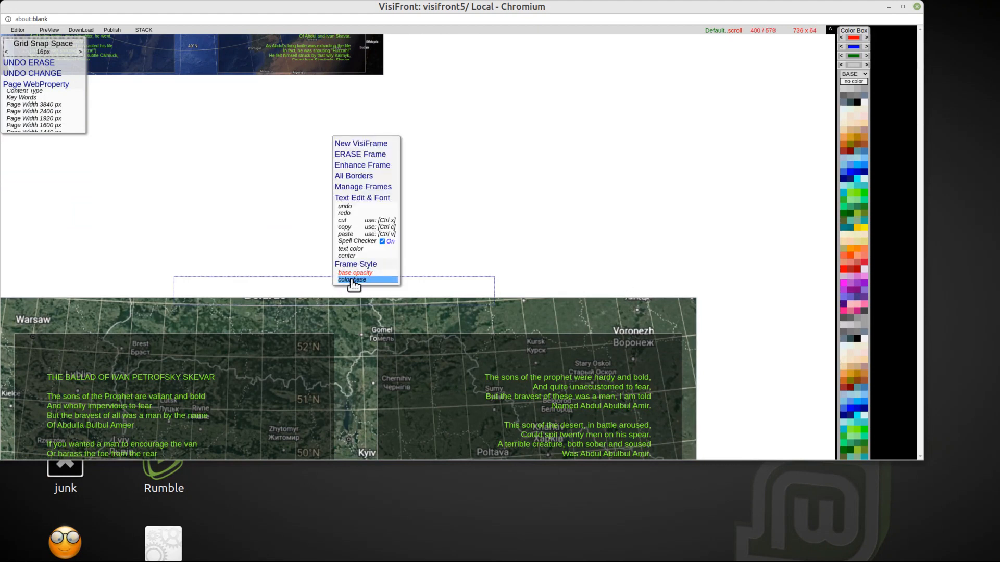
click(850, 153)
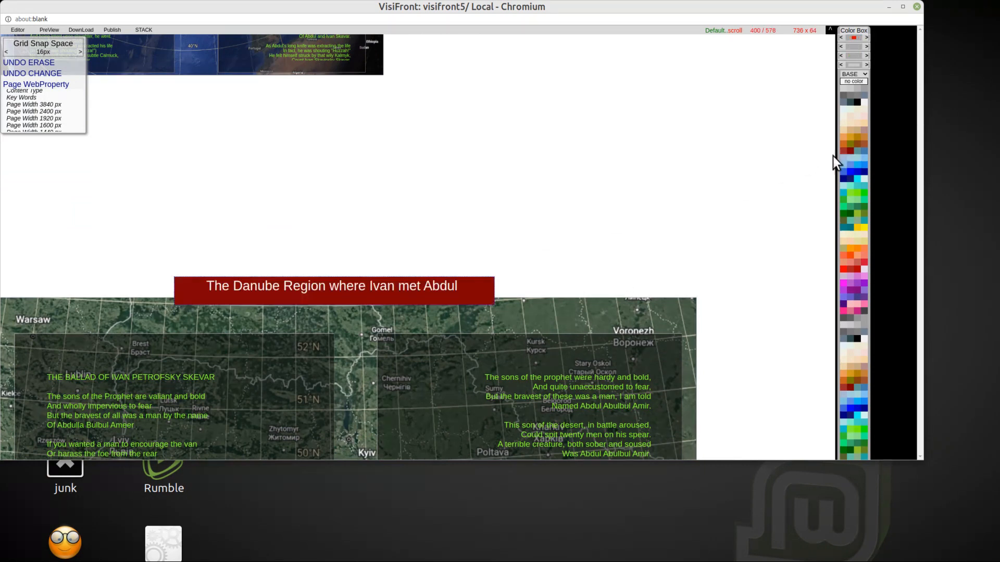
drag(495, 304, 496, 297)
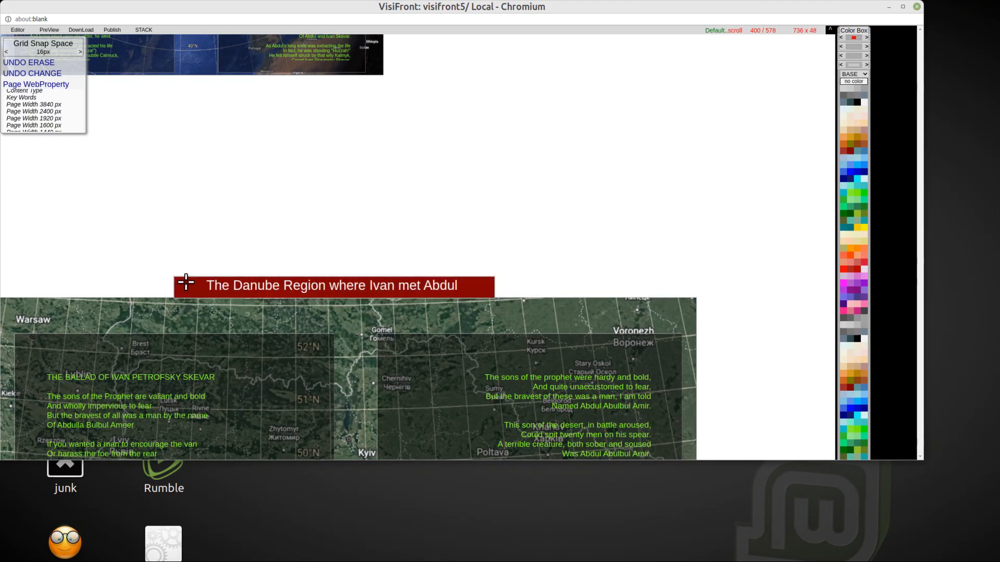
drag(180, 283, 52, 217)
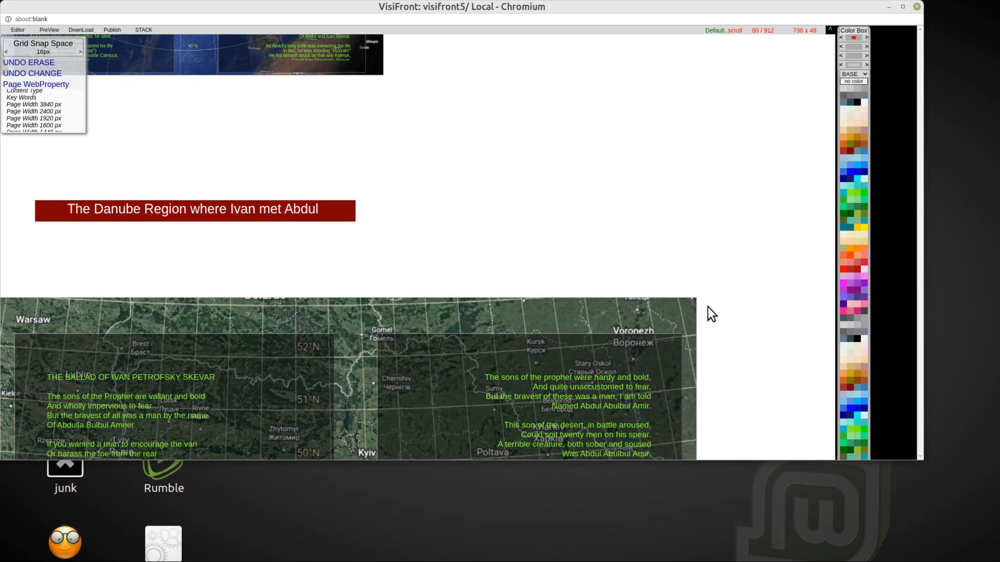
- Shrink the Danube map frame to 800 x 961 and set the page width to 960 px
drag(692, 300, 678, 299)
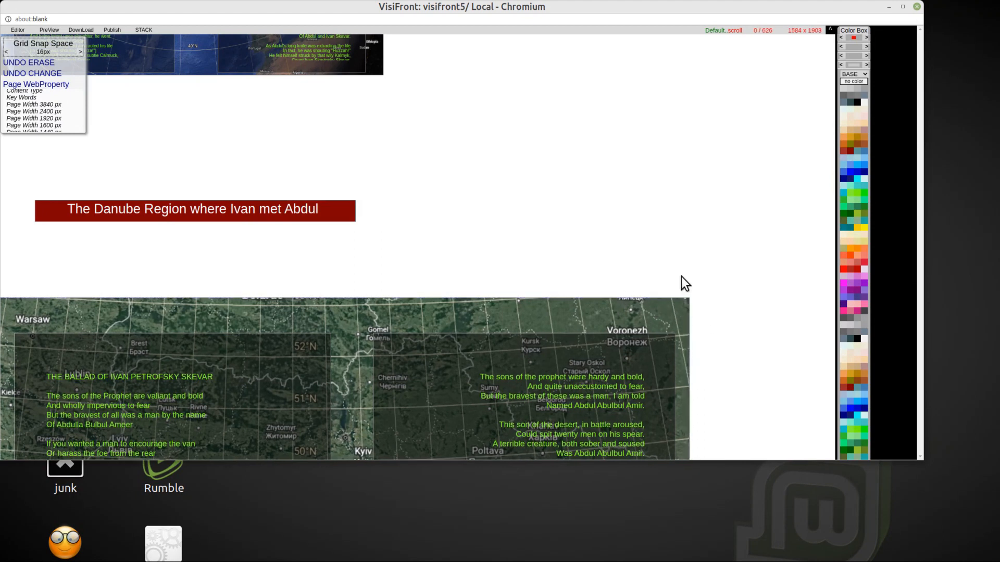
drag(686, 301, 349, 310)
scroll(380, 191, up, 2)
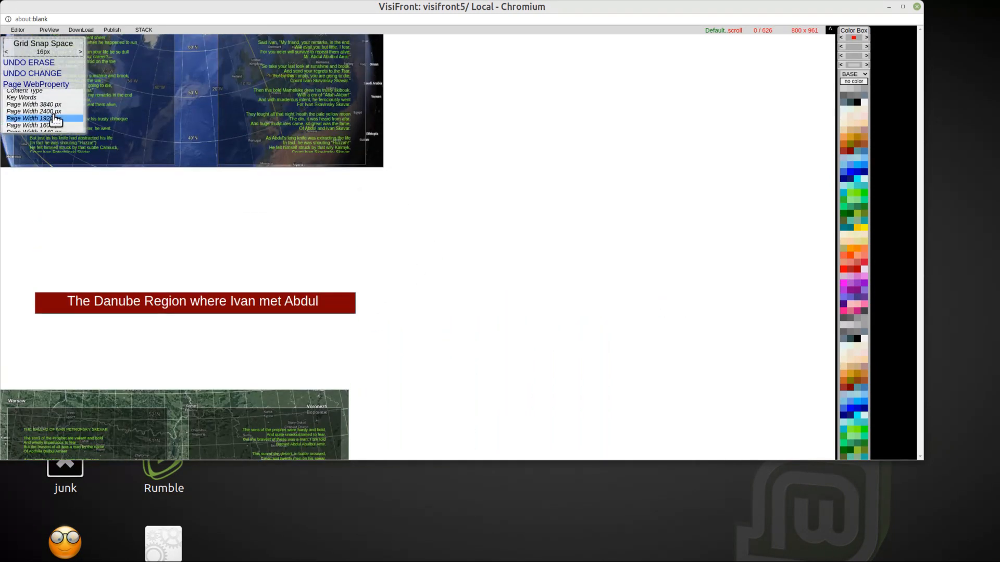
scroll(35, 125, down, 2)
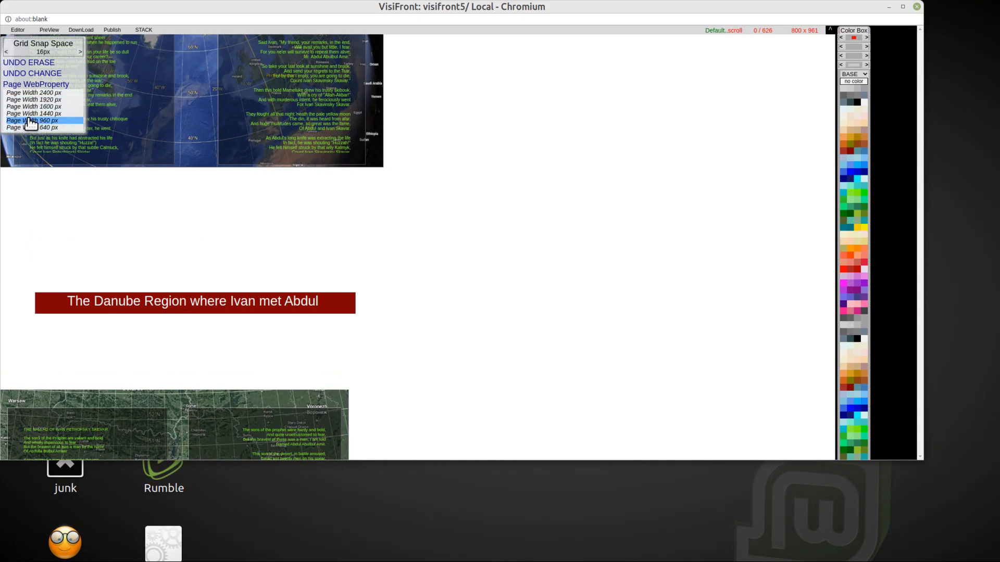
click(29, 121)
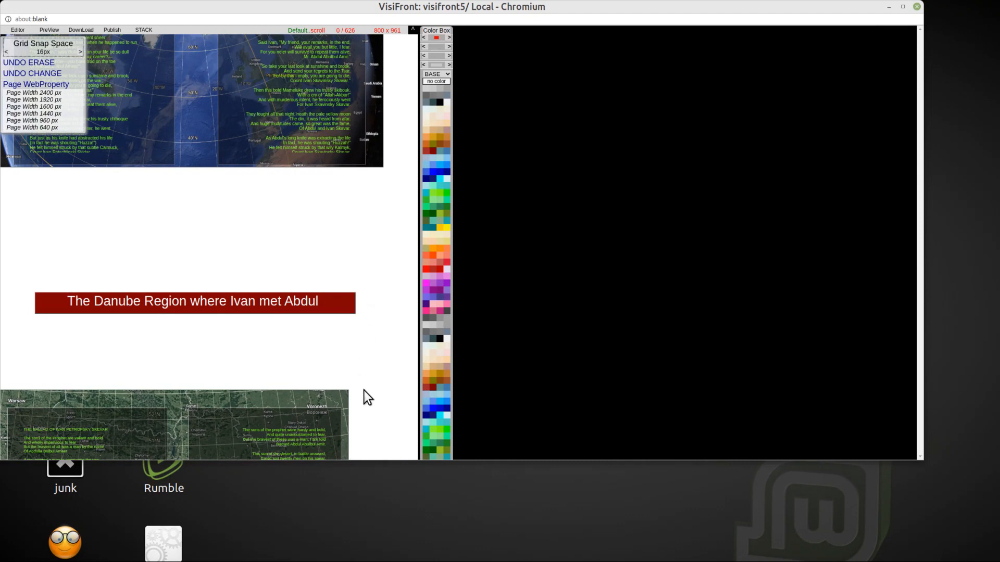
- Expand the Danube map frame to 960 x 1153 and the globe map frame to the full page width
right_click(345, 396)
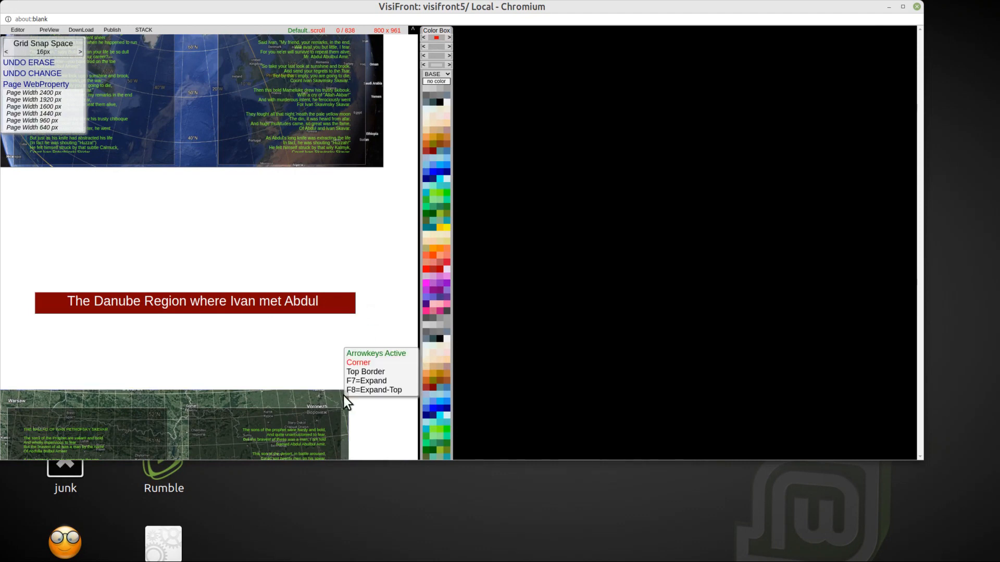
click(365, 381)
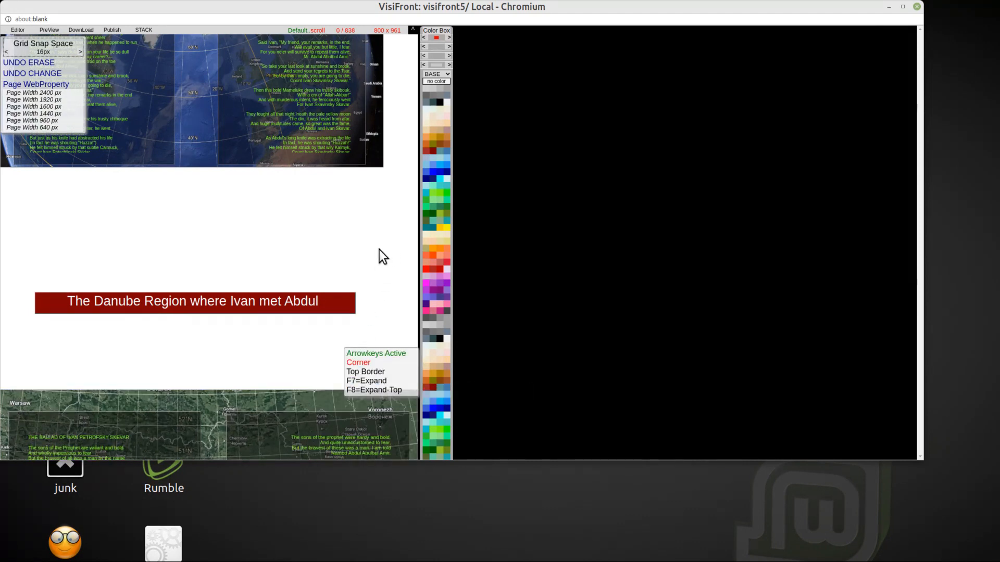
click(292, 407)
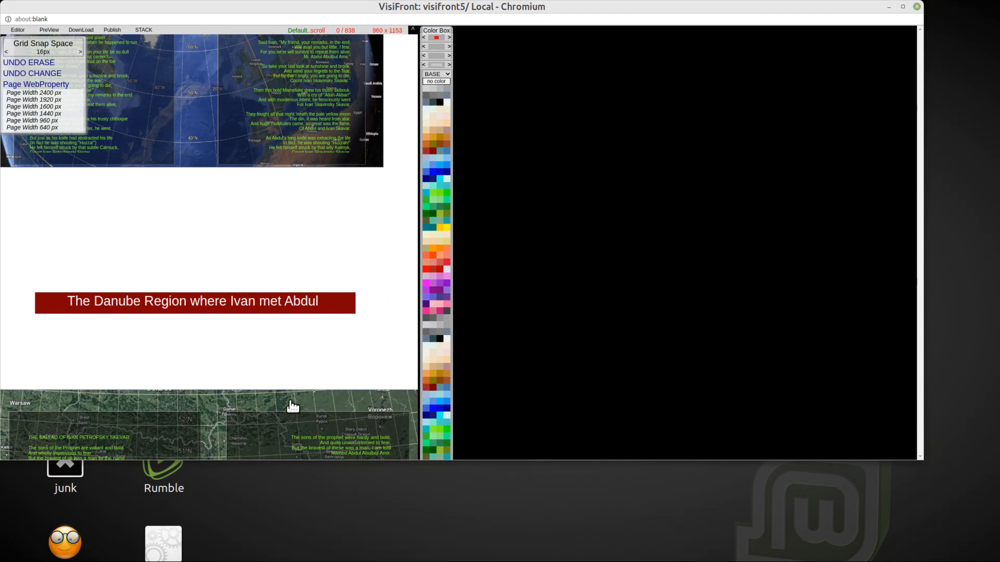
scroll(290, 406, up, 3)
right_click(379, 68)
click(400, 107)
- Center the globe title over its map and arrange the Danube heading and Danube map directly below the globe map
drag(43, 433, 49, 329)
drag(103, 42, 72, 46)
drag(60, 236, 65, 230)
scroll(5, 328, down, 5)
drag(4, 328, 7, 130)
- Change the page's base color to black
right_click(23, 129)
click(441, 103)
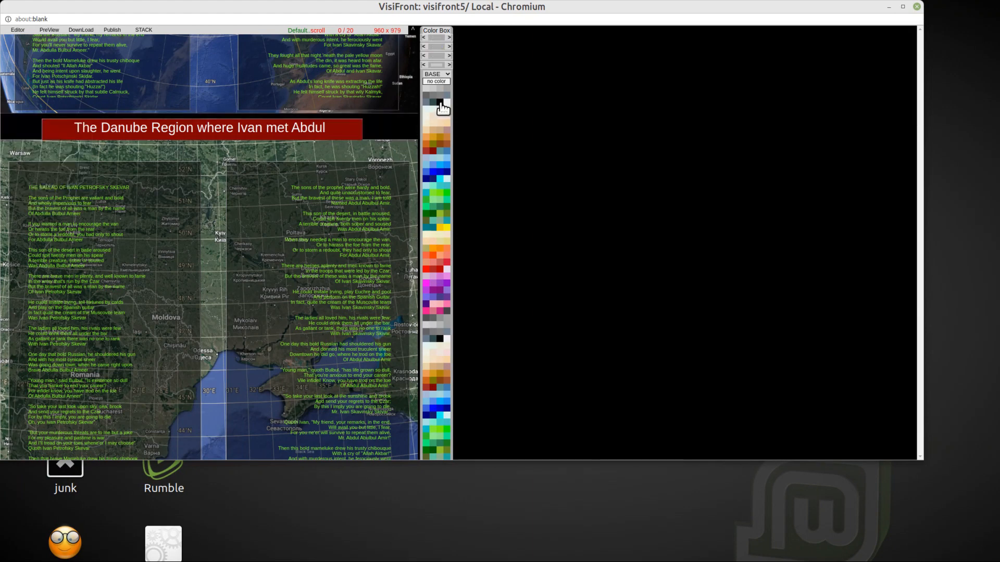
scroll(415, 150, up, 4)
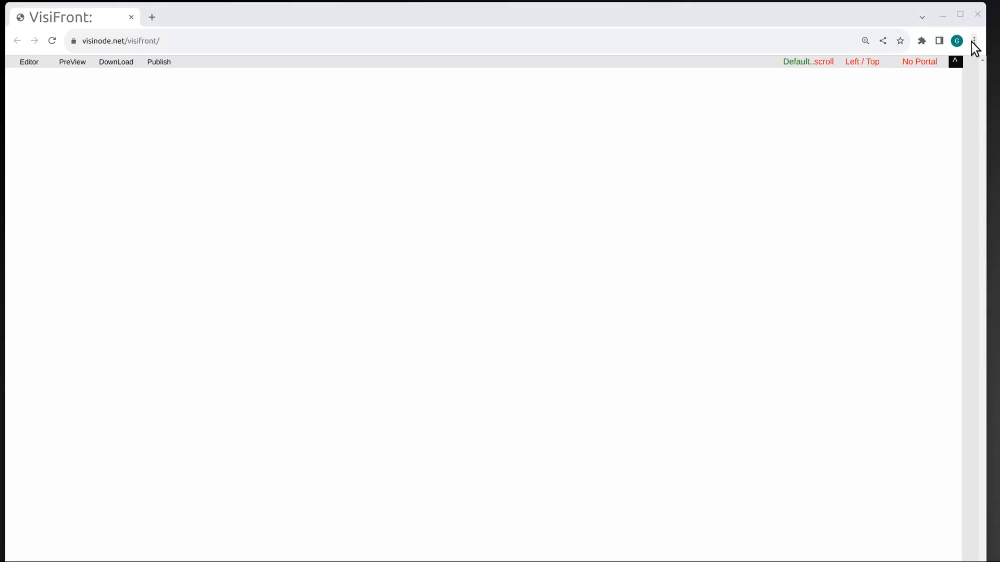
- On the blank visinode.net/visifront page, reduce the browser zoom to 80% and raise it back to 100%
click(972, 42)
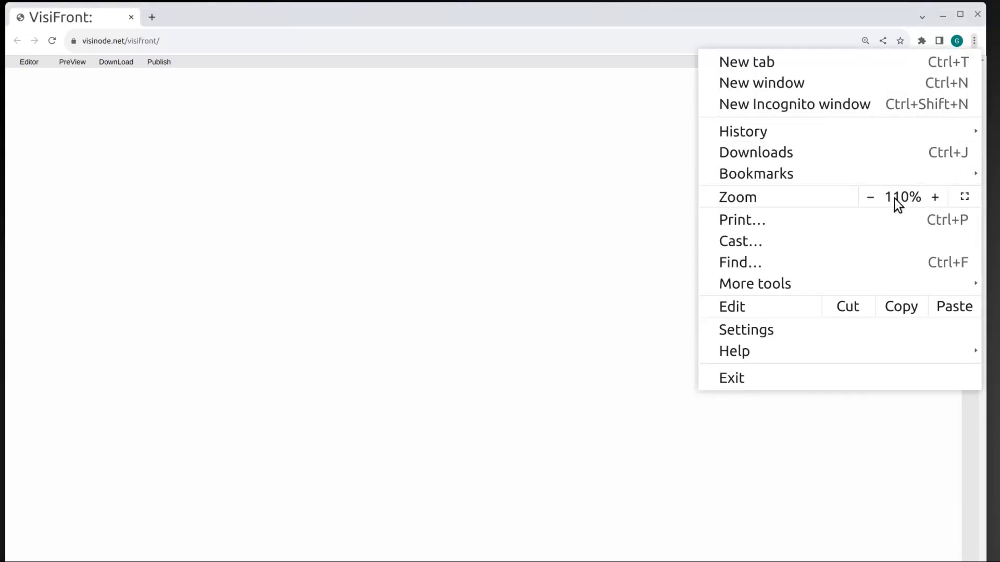
click(869, 197)
click(869, 196)
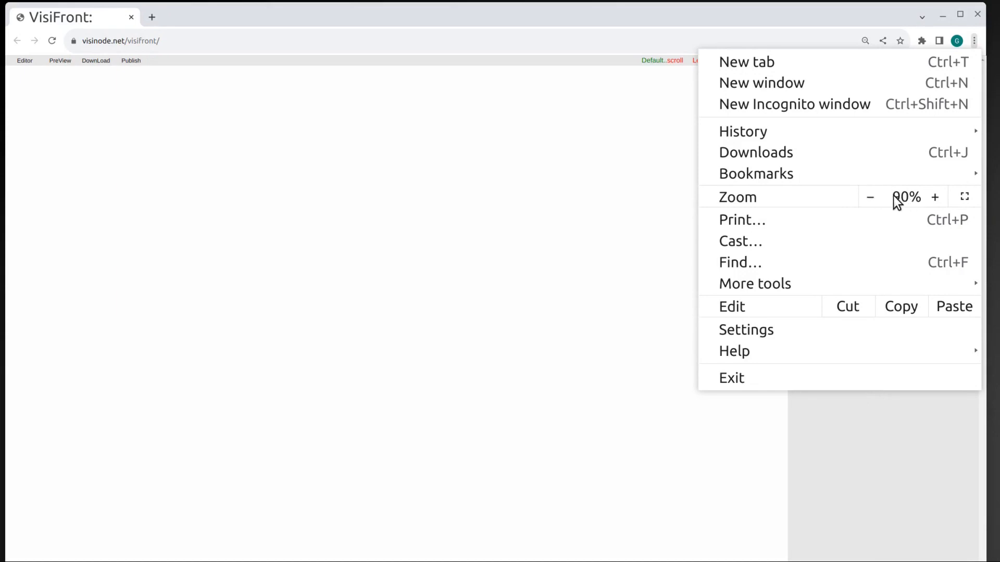
click(877, 196)
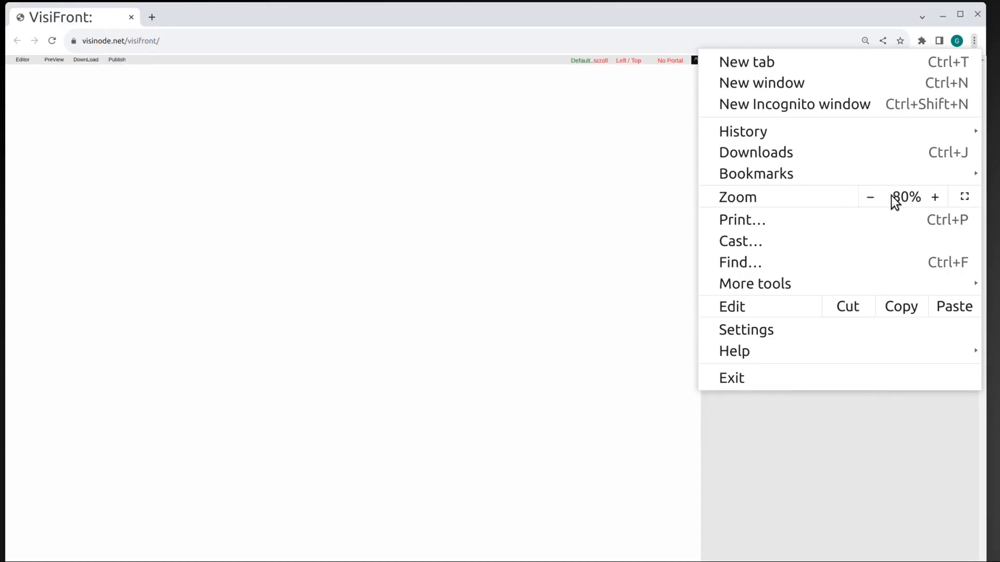
click(937, 202)
click(936, 201)
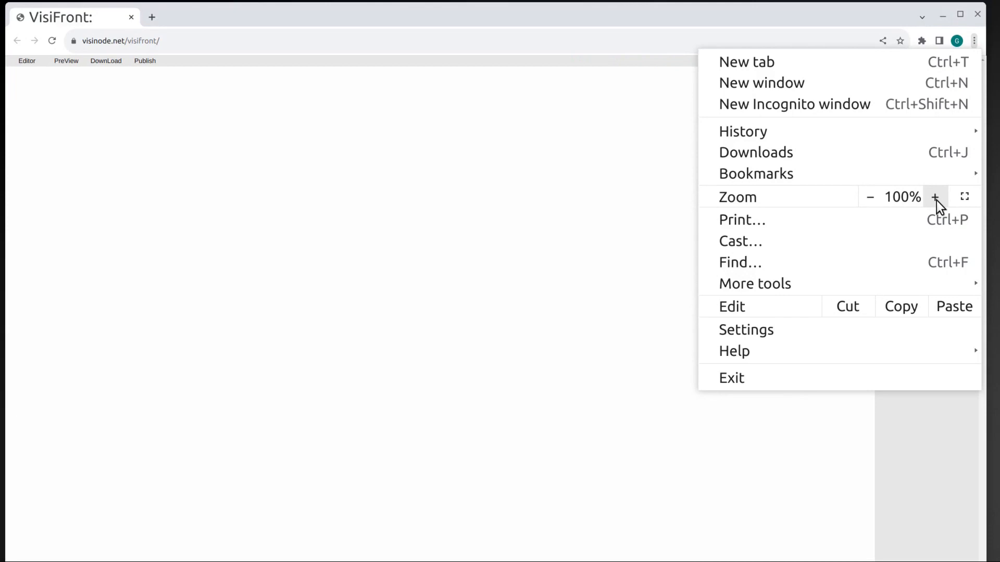